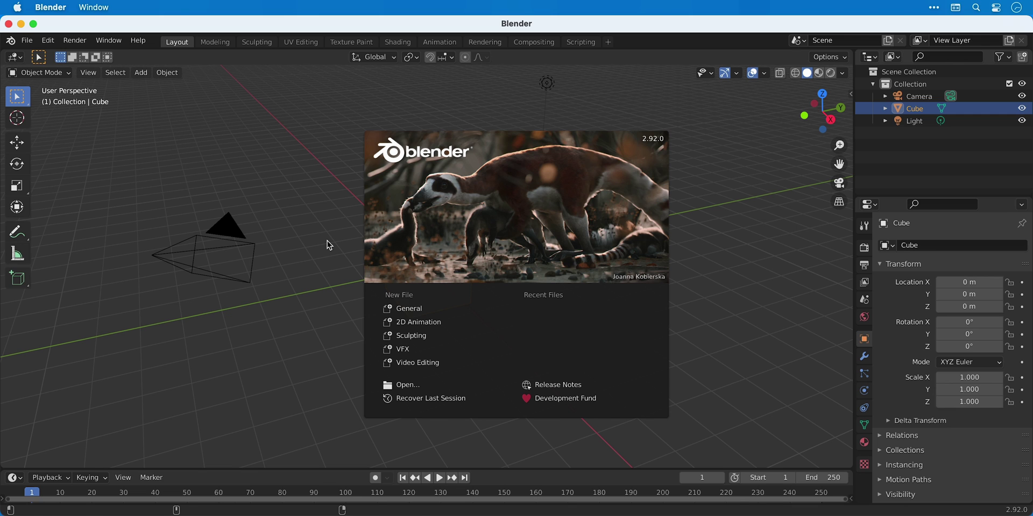
Close the splash screen, frame the selected cube, then frame all to show camera, light and cube
{"action": "left_click", "coordinate": [329, 245]}
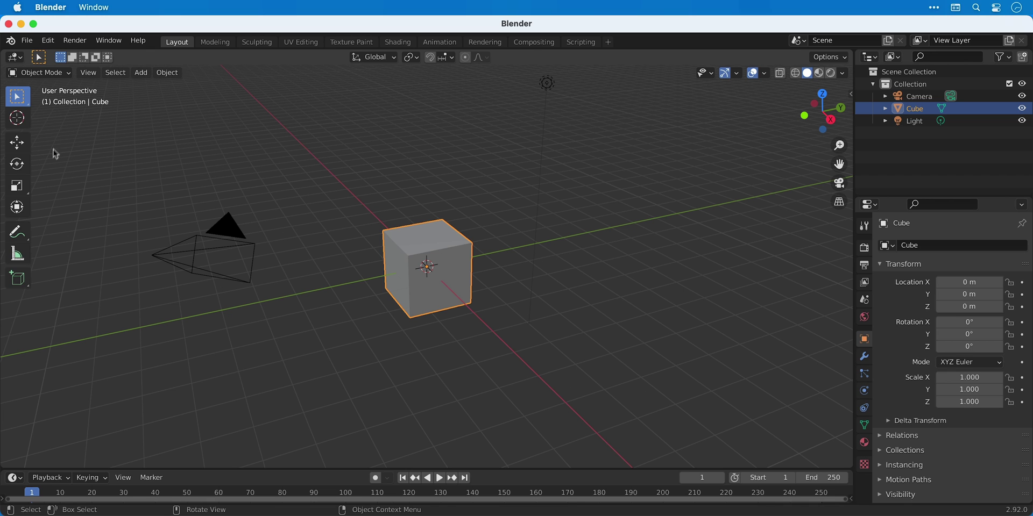
{"action": "left_click", "coordinate": [153, 127]}
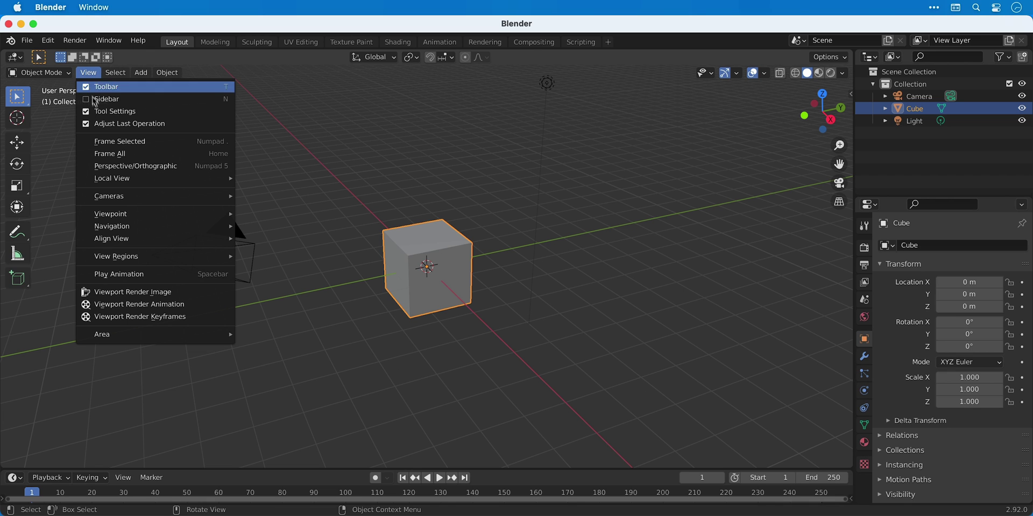
{"action": "left_click", "coordinate": [111, 142]}
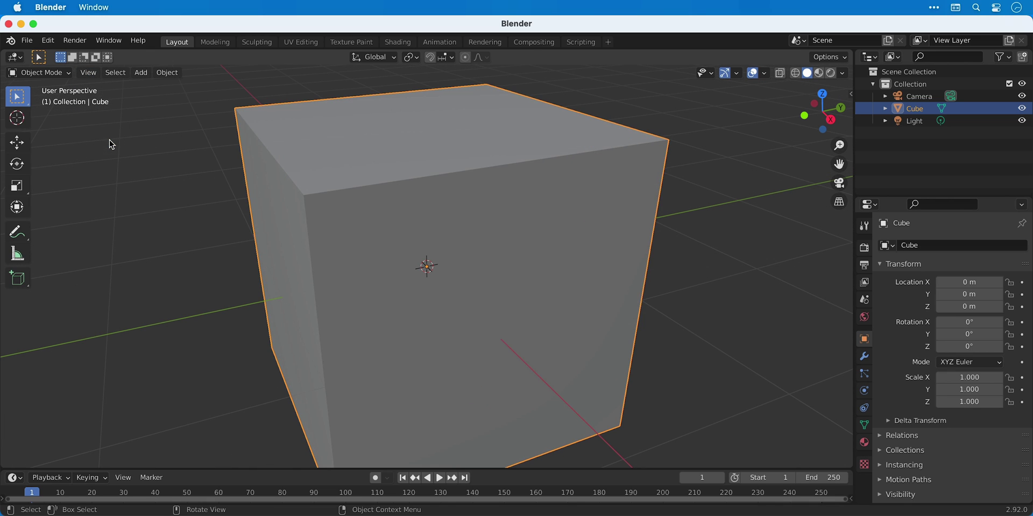
{"action": "left_click", "coordinate": [87, 74]}
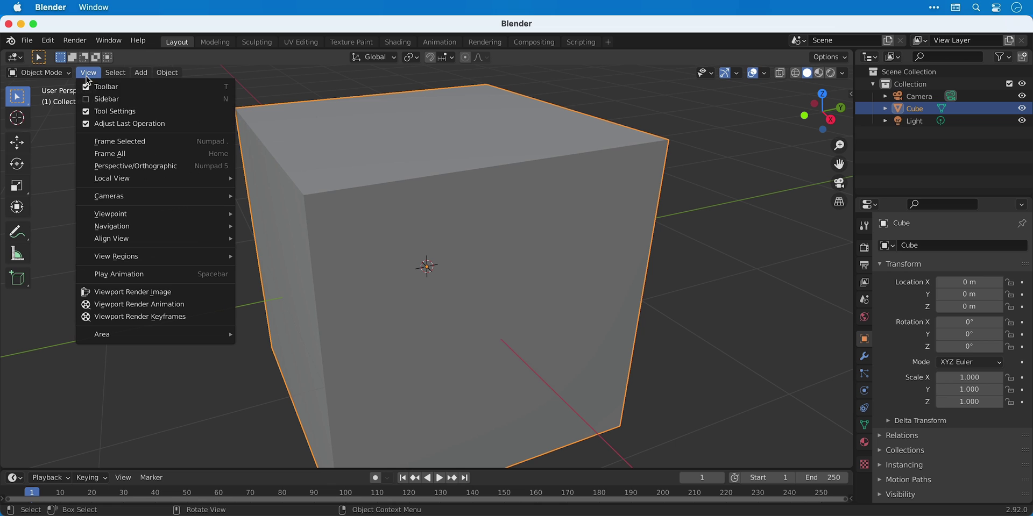
{"action": "left_click", "coordinate": [116, 154]}
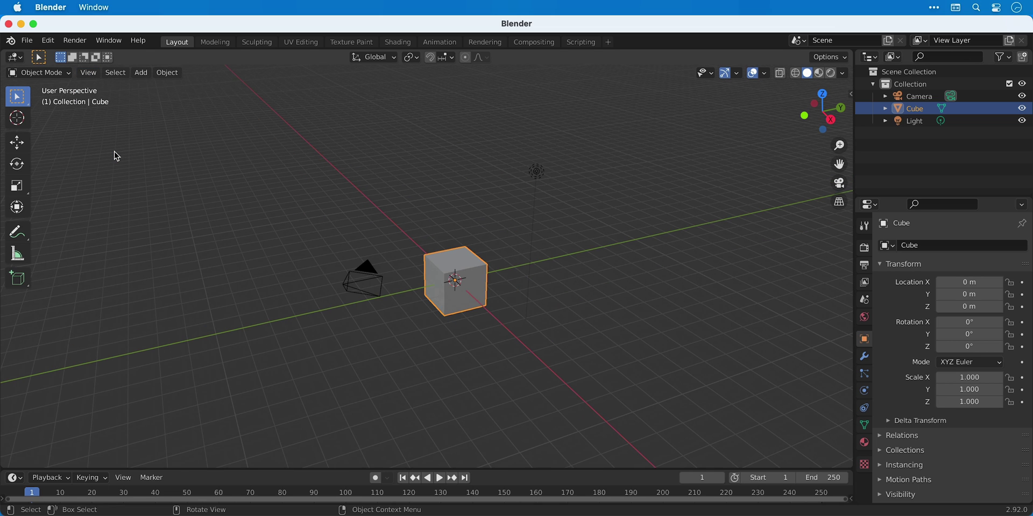
Browse the Select and Object menus without choosing anything
{"action": "left_click", "coordinate": [116, 75]}
{"action": "mouse_move", "coordinate": [139, 81]}
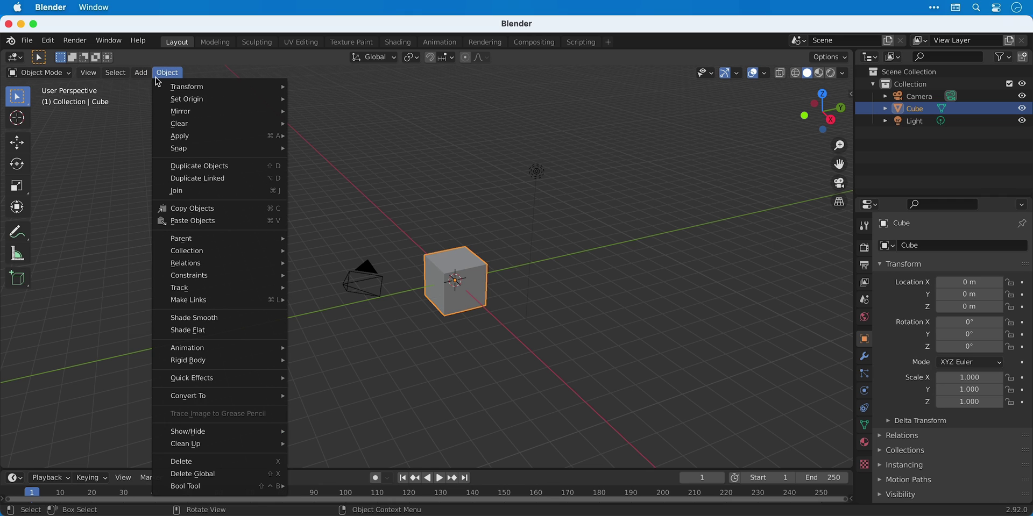
{"action": "left_click", "coordinate": [157, 81]}
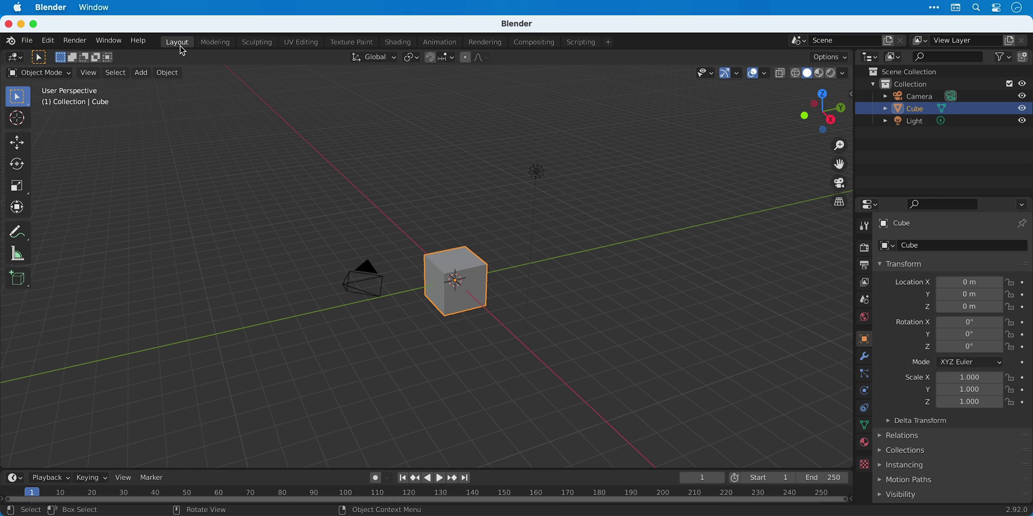
Visit the Modeling, Sculpting, UV Editing, Texture Paint, Shading, Animation, Rendering and Compositing workspaces
{"action": "left_click", "coordinate": [213, 43]}
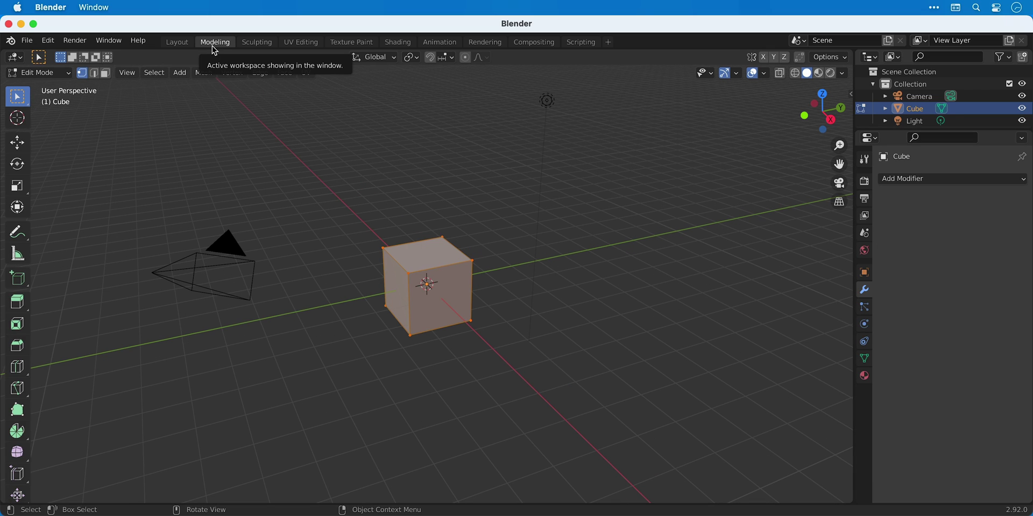
{"action": "left_click", "coordinate": [256, 43]}
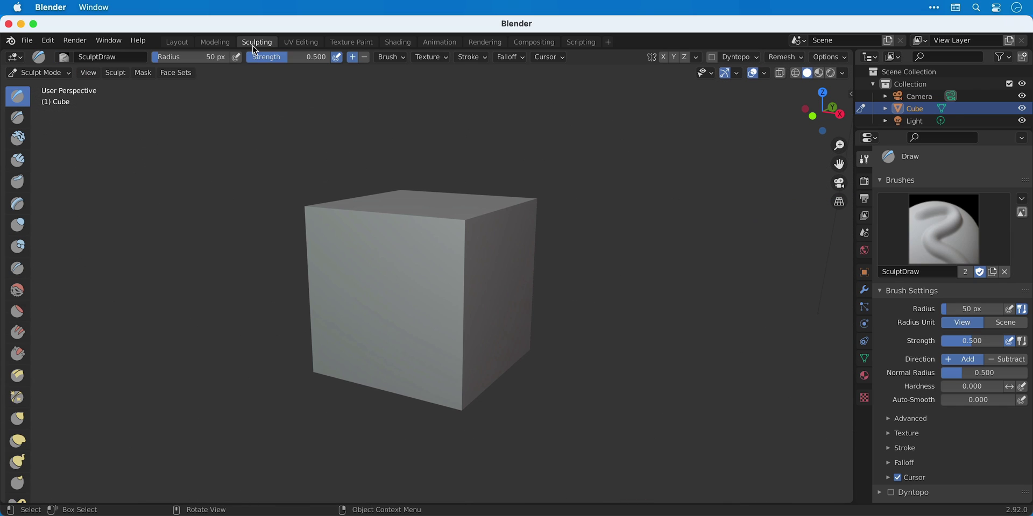
{"action": "left_click", "coordinate": [302, 43]}
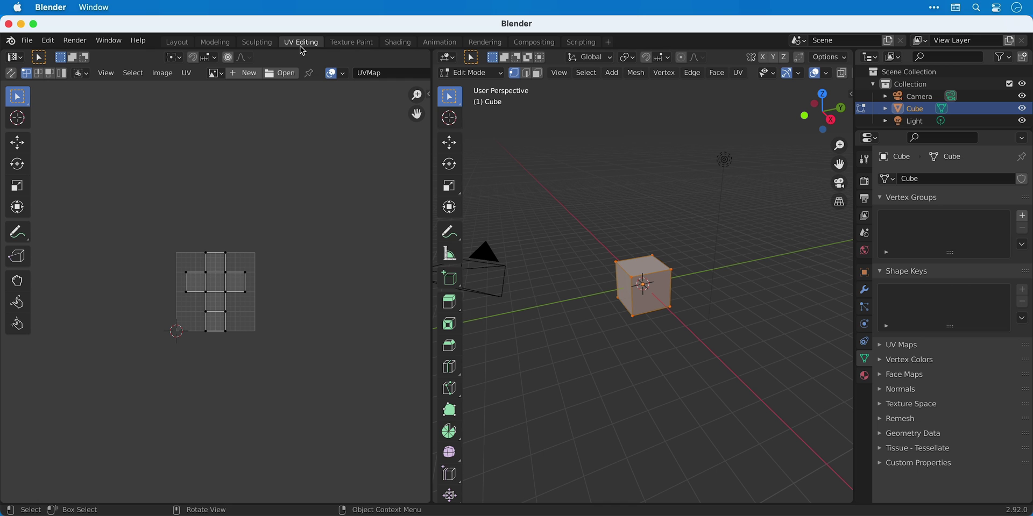
{"action": "left_click", "coordinate": [354, 44]}
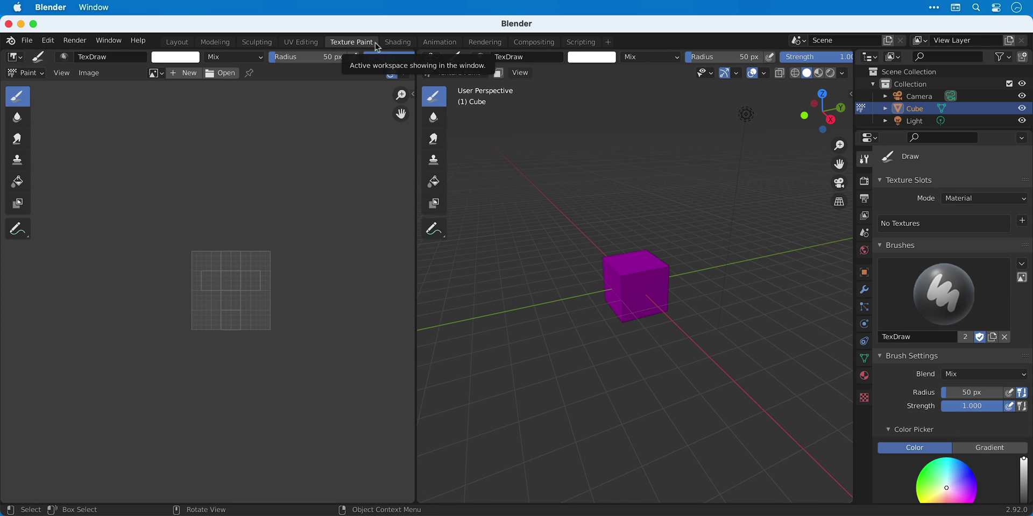
{"action": "left_click", "coordinate": [398, 43]}
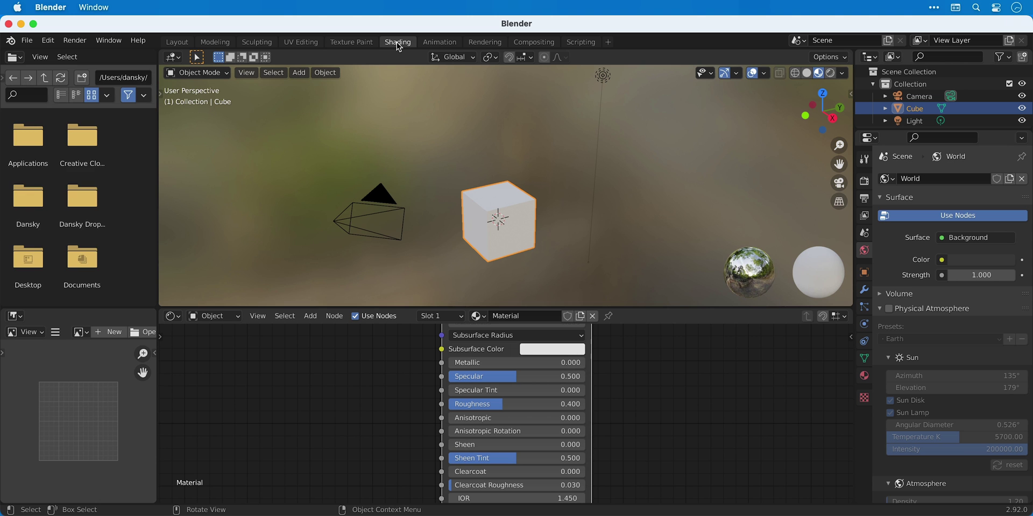
{"action": "left_click", "coordinate": [439, 42]}
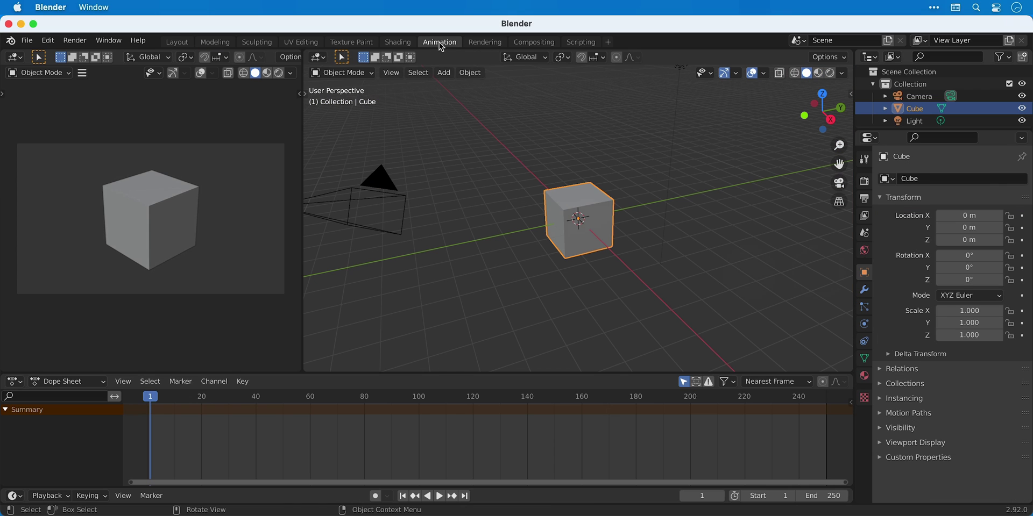
{"action": "left_click", "coordinate": [487, 43]}
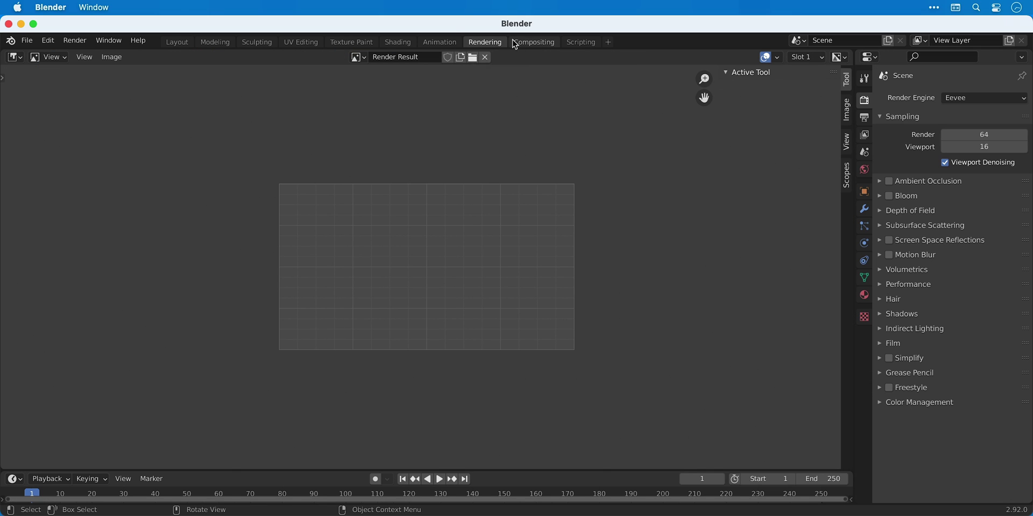
{"action": "left_click", "coordinate": [534, 43]}
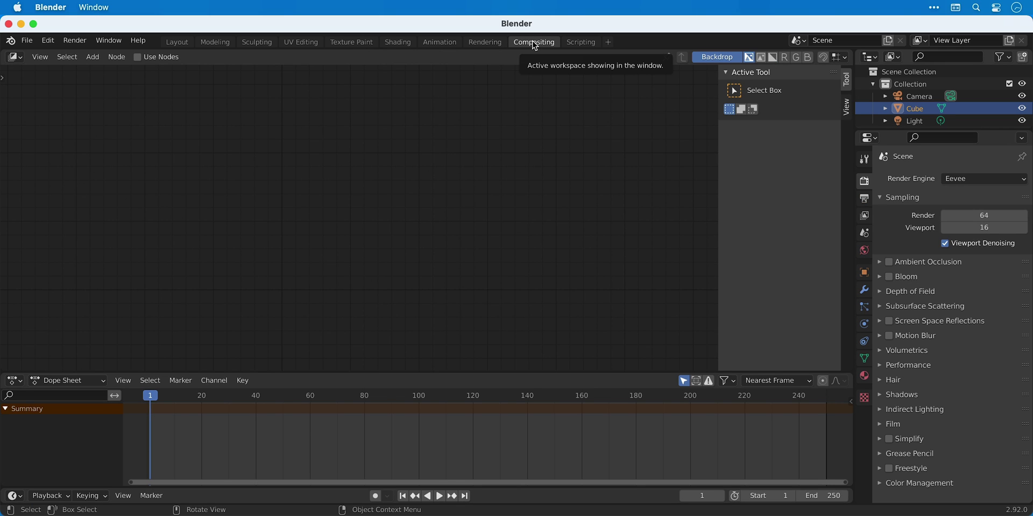
Switch to the Scripting workspace and delete it
{"action": "left_click", "coordinate": [579, 46]}
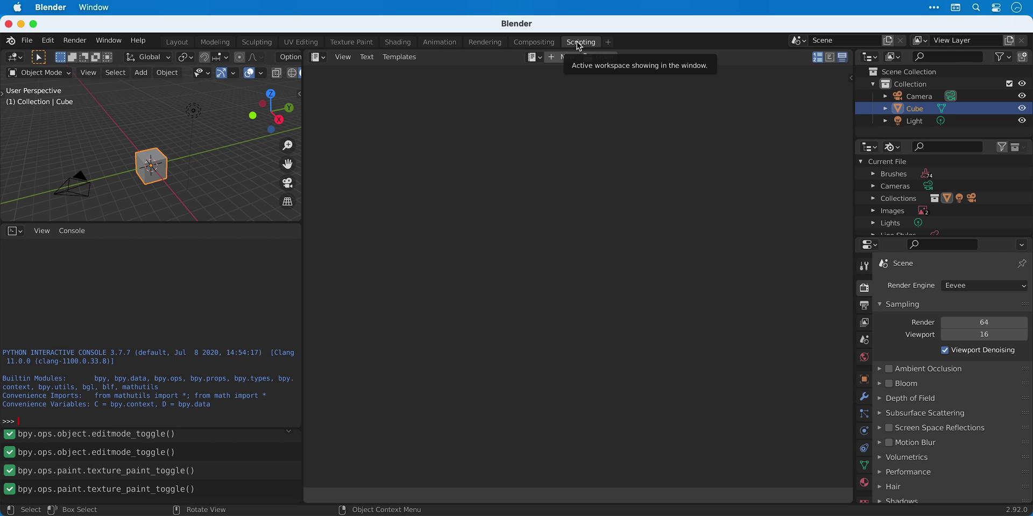
{"action": "right_click", "coordinate": [579, 45]}
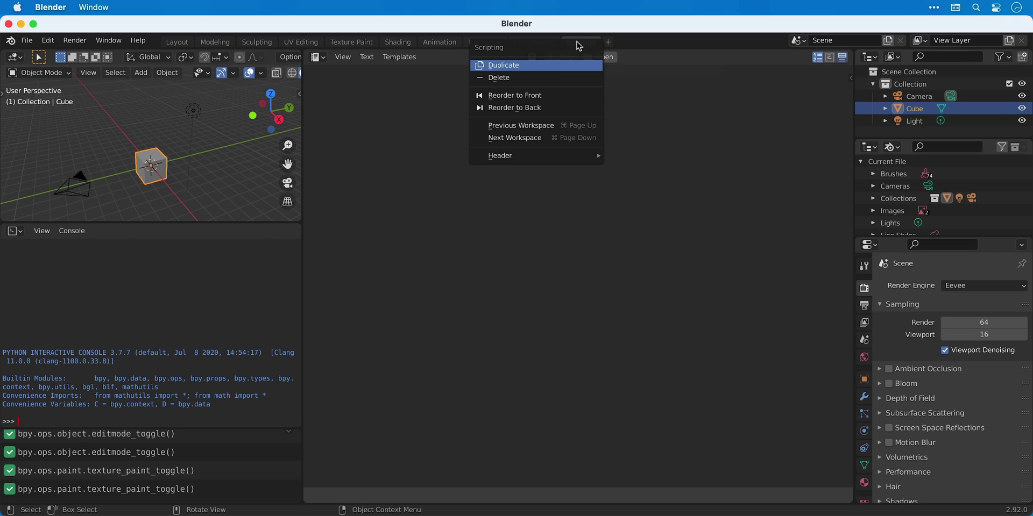
{"action": "left_click", "coordinate": [563, 78]}
Return to Layout and split the viewport vertically near its middle
{"action": "left_click", "coordinate": [177, 42]}
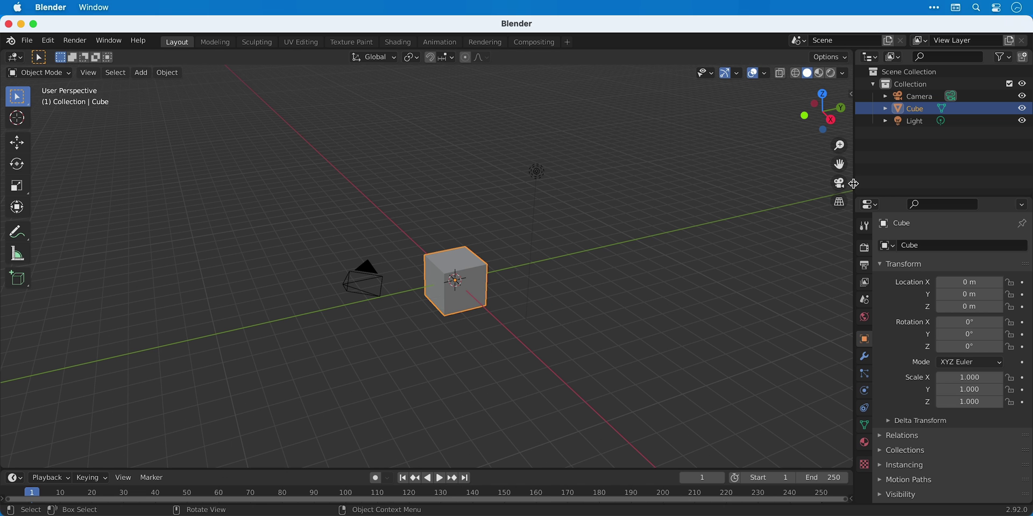
{"action": "right_click", "coordinate": [853, 184]}
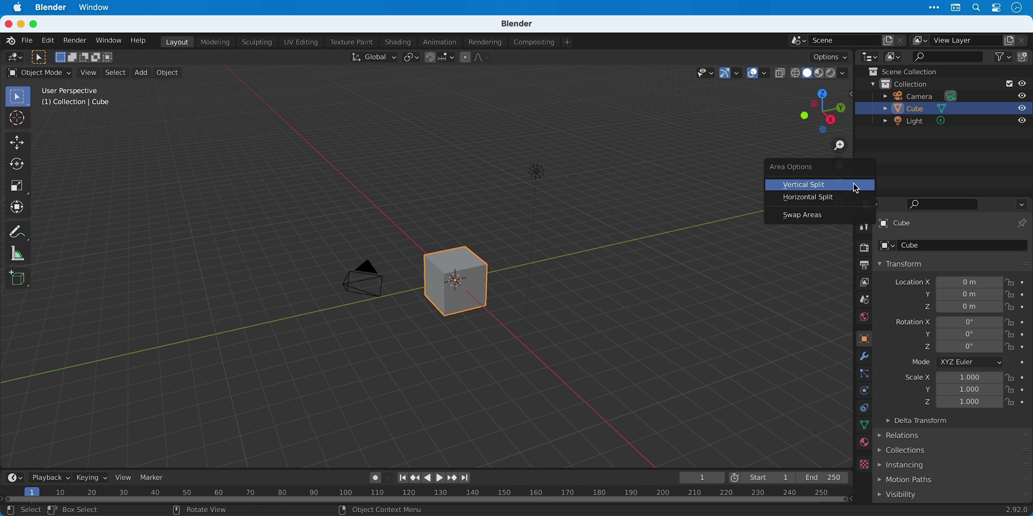
{"action": "left_click", "coordinate": [797, 185]}
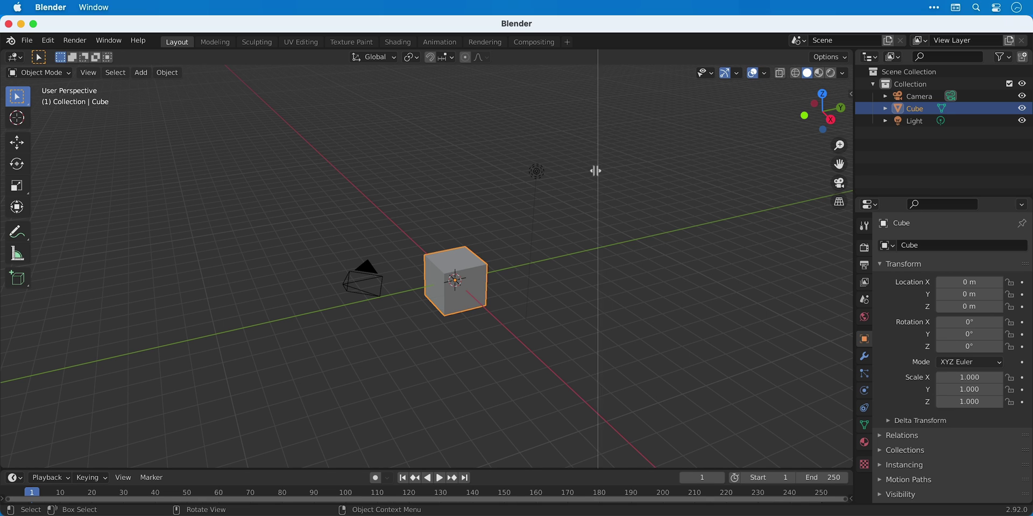
{"action": "left_click", "coordinate": [585, 170]}
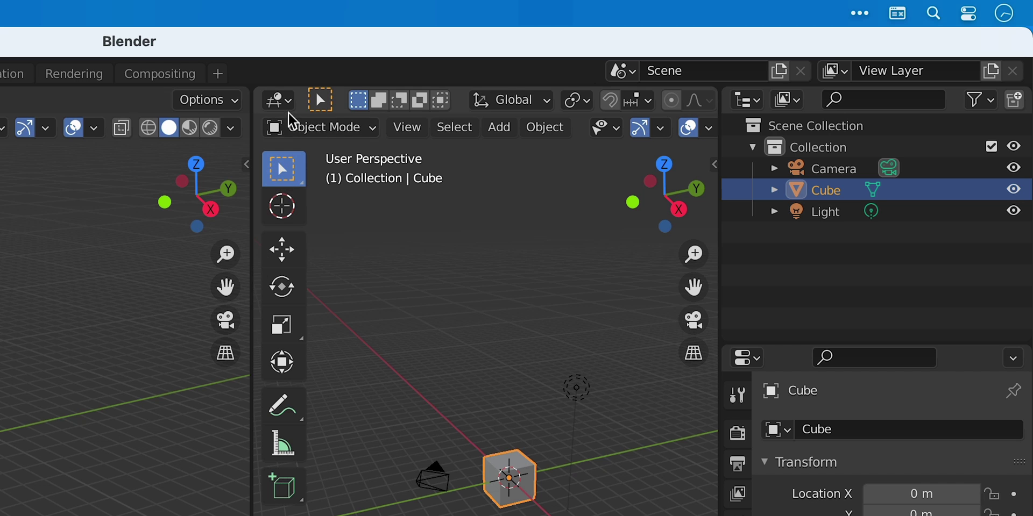
Turn the right half into a Shader Editor, then back into a 3D Viewport
{"action": "left_click", "coordinate": [607, 58]}
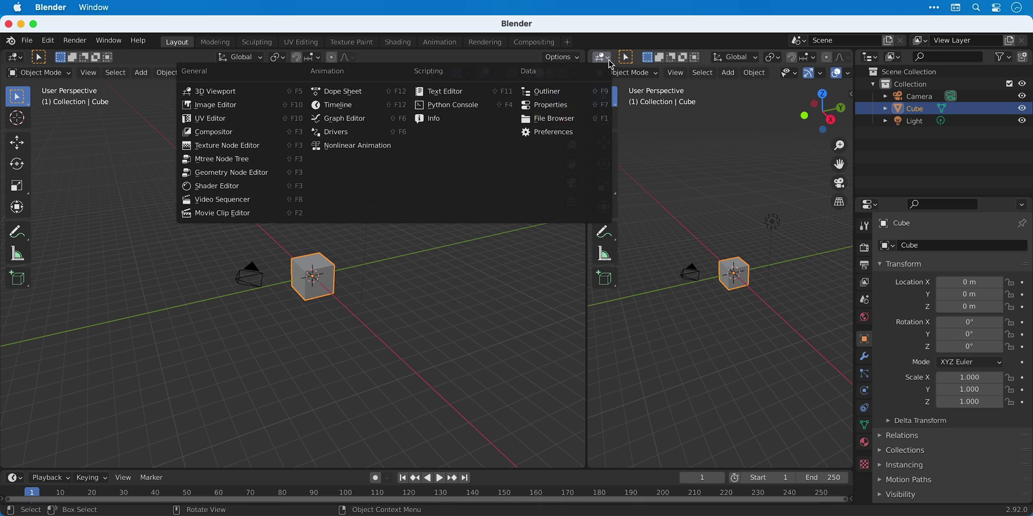
{"action": "left_click", "coordinate": [248, 187]}
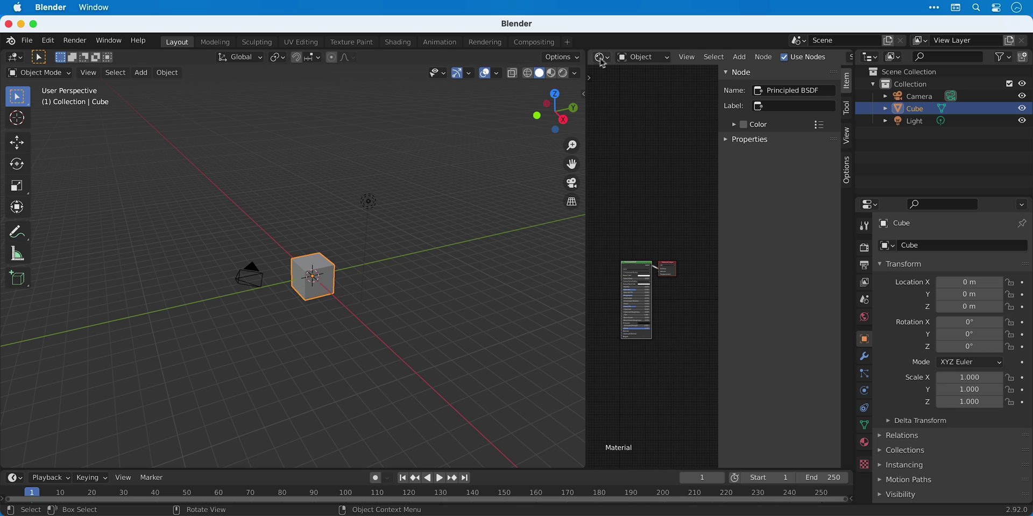
{"action": "left_click", "coordinate": [602, 58]}
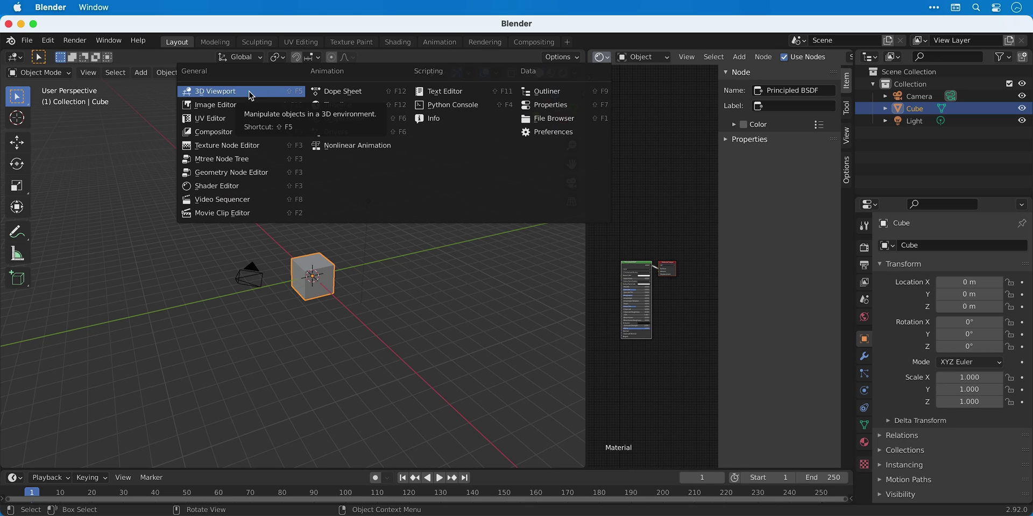
{"action": "left_click", "coordinate": [252, 95]}
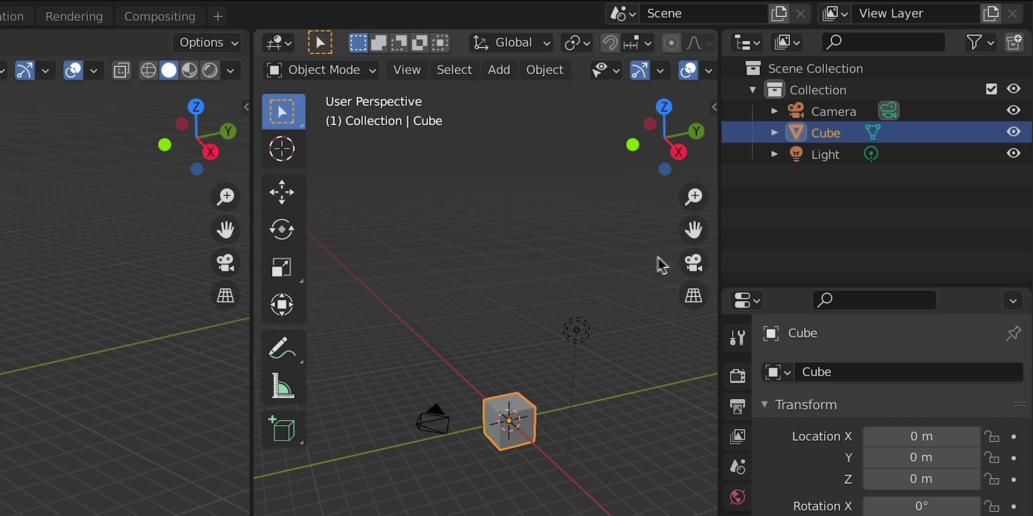
View the right half through the scene camera and test moving the cube, cancelling the move
{"action": "left_click", "coordinate": [839, 183]}
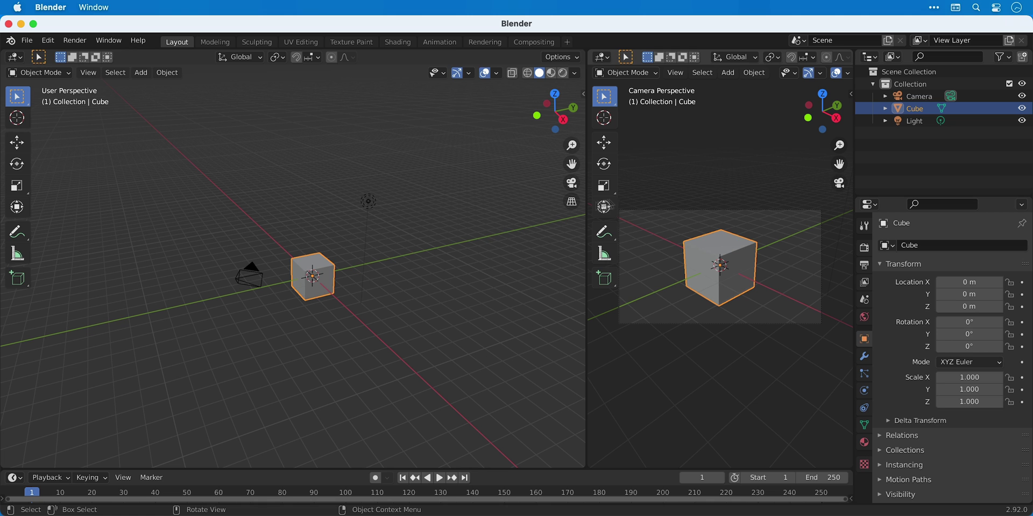
{"action": "key", "text": "g"}
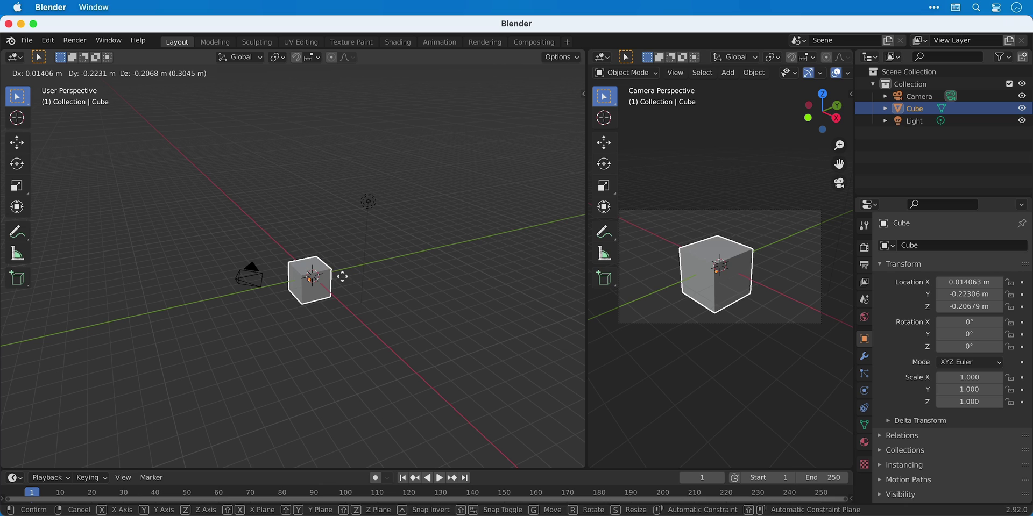
{"action": "key", "text": "Escape"}
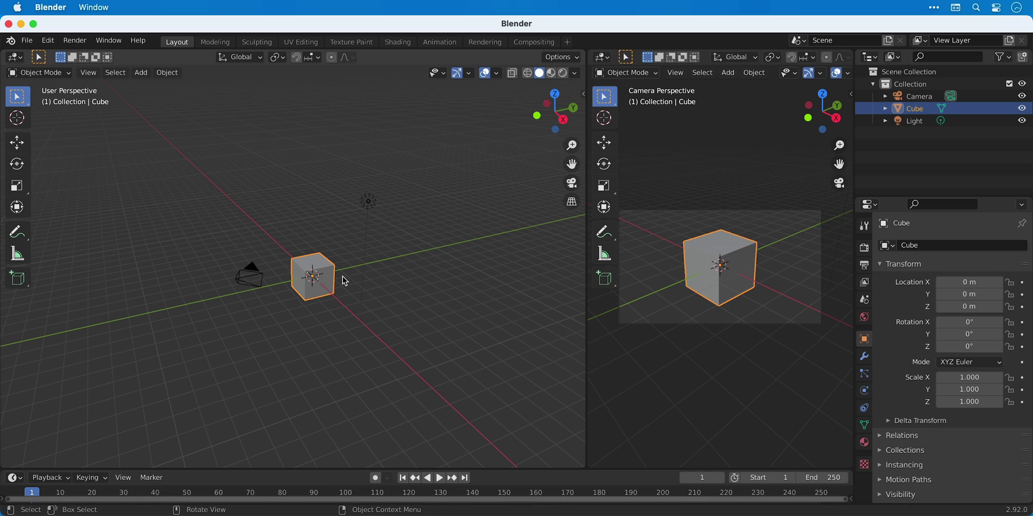
Join the two side-by-side views into one viewport
{"action": "right_click", "coordinate": [586, 241]}
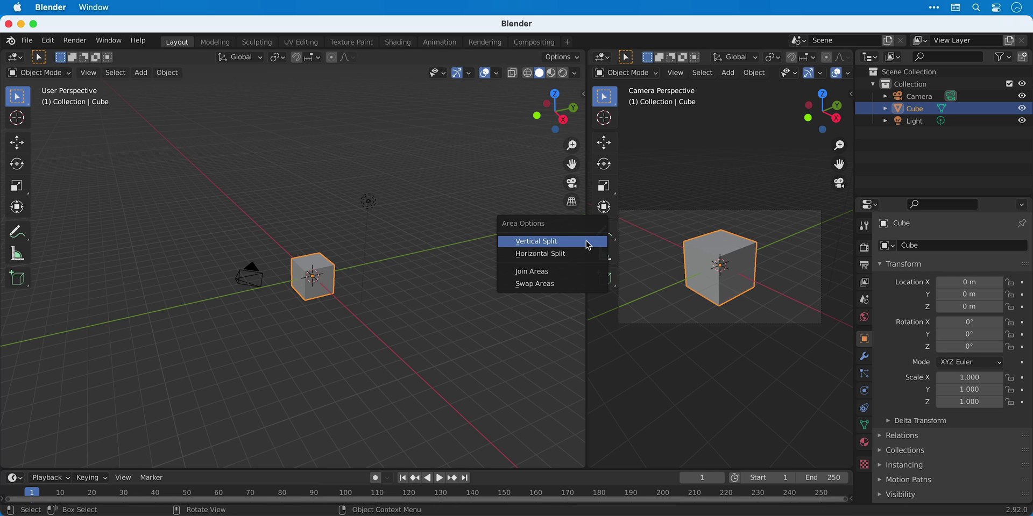
{"action": "left_click", "coordinate": [572, 272]}
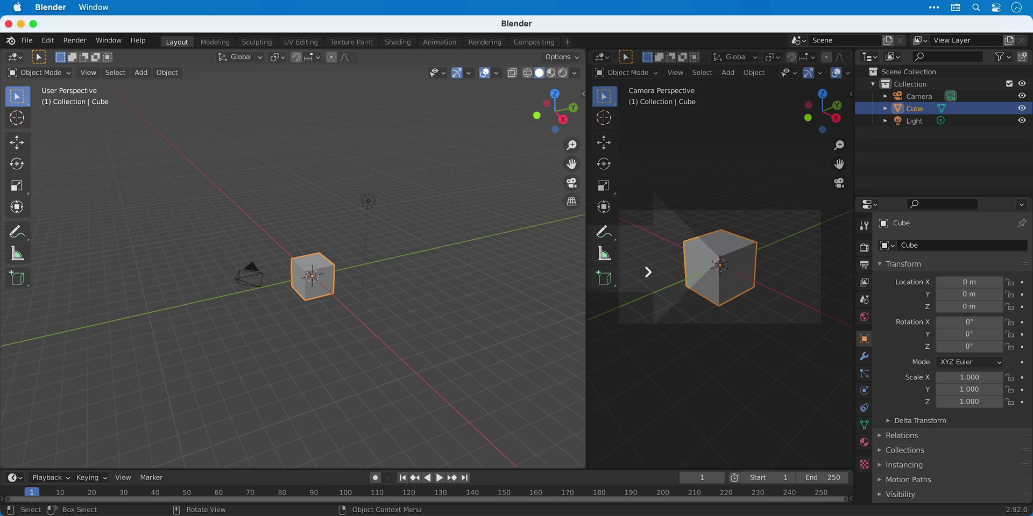
{"action": "left_click", "coordinate": [648, 272]}
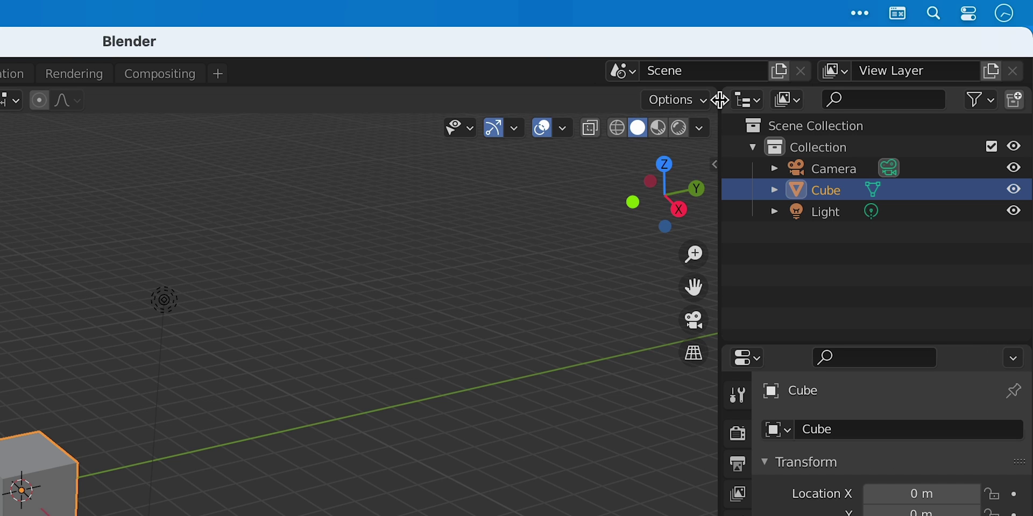
Split the viewport into two views again and start joining them
{"action": "left_click_drag", "start_coordinate": [719, 98], "coordinate": [168, 122]}
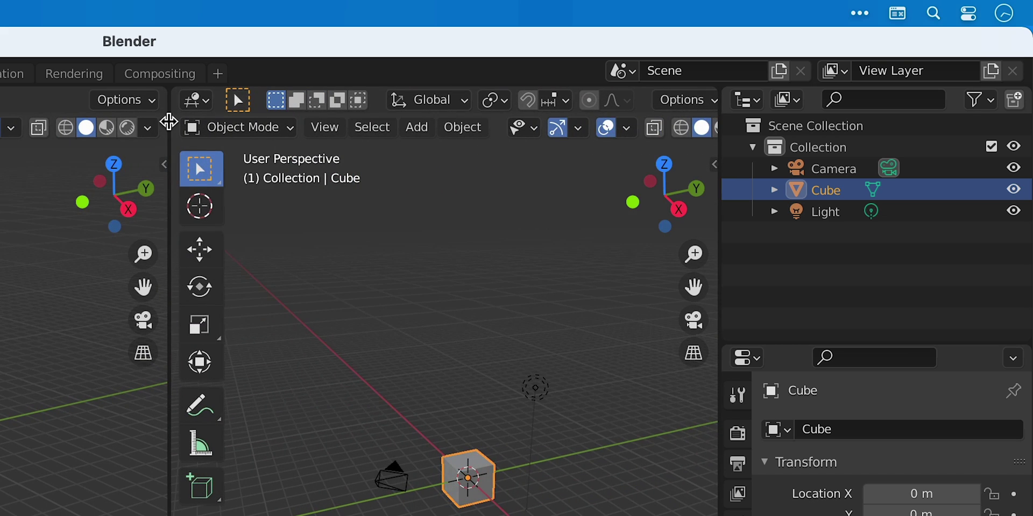
{"action": "right_click", "coordinate": [169, 122]}
{"action": "left_click", "coordinate": [137, 164]}
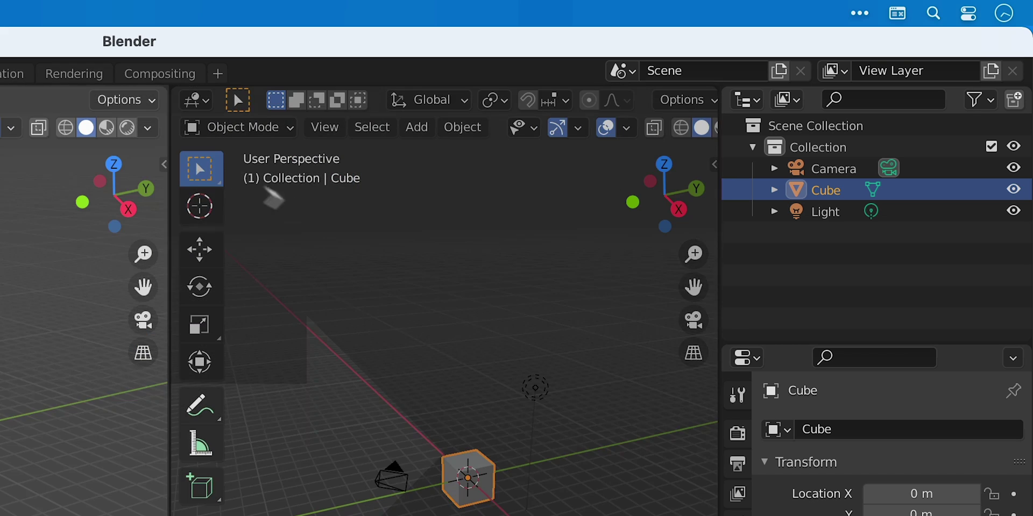
Finish merging the viewports, then select Light, Cube and Collection in the Outliner, briefly expanding Cube
{"action": "left_click", "coordinate": [319, 226]}
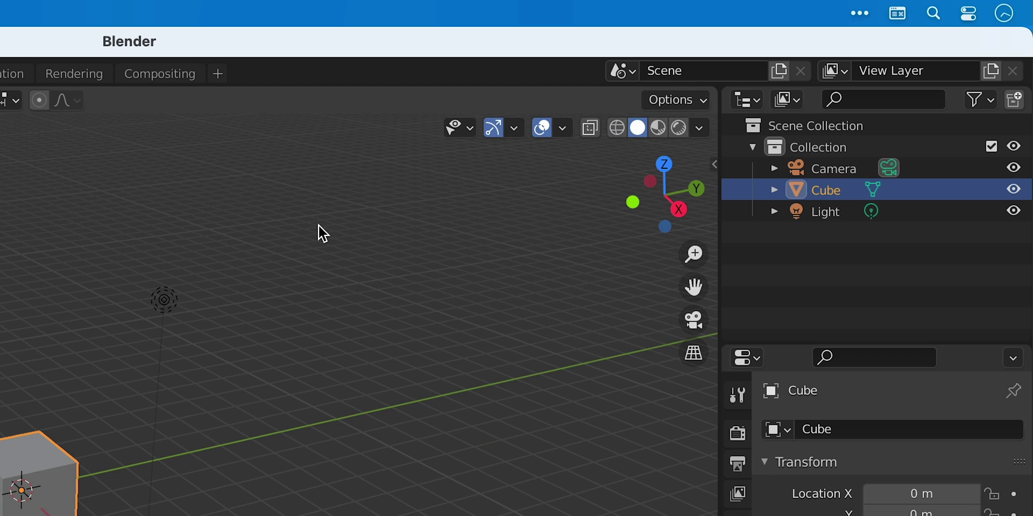
{"action": "left_click", "coordinate": [836, 214]}
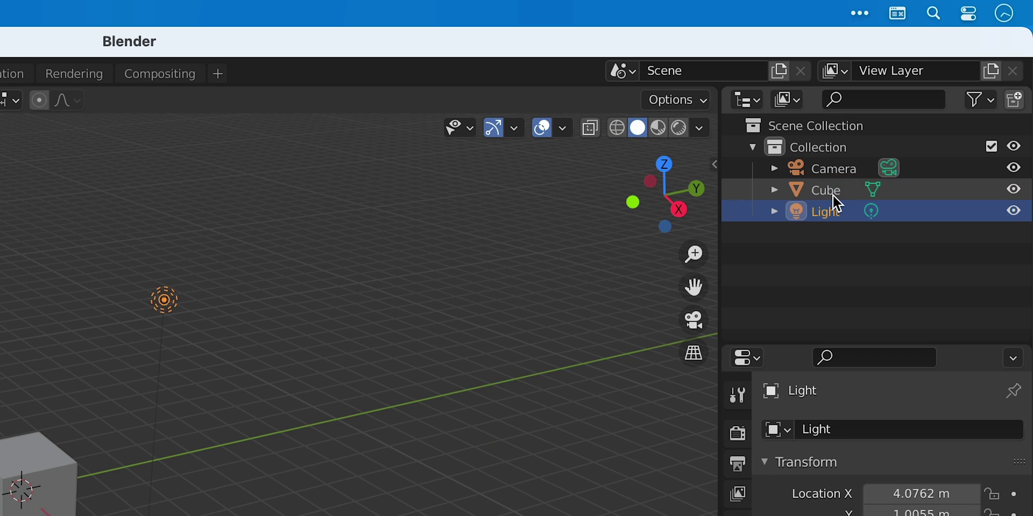
{"action": "left_click", "coordinate": [831, 193]}
{"action": "left_click", "coordinate": [777, 191]}
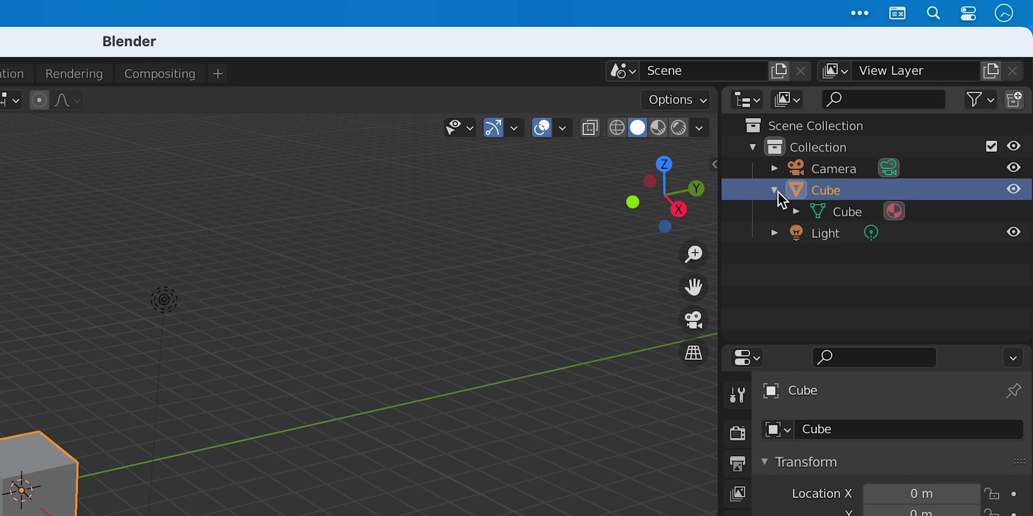
{"action": "left_click", "coordinate": [777, 191]}
{"action": "left_click", "coordinate": [805, 151]}
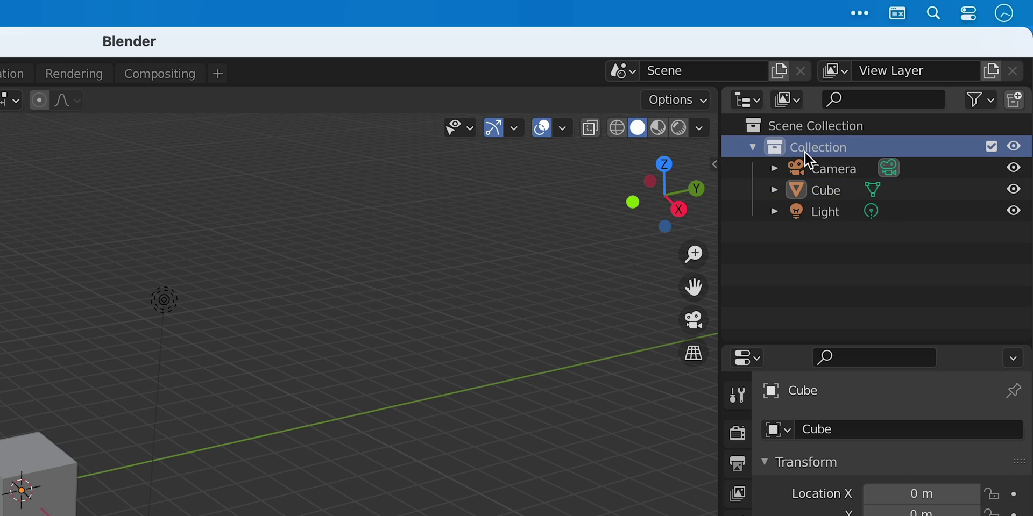
{"action": "left_click", "coordinate": [821, 212]}
Delete the Light and the Collection hierarchy, undo with Ctrl+Z, then open the outliner filter
{"action": "right_click", "coordinate": [820, 211]}
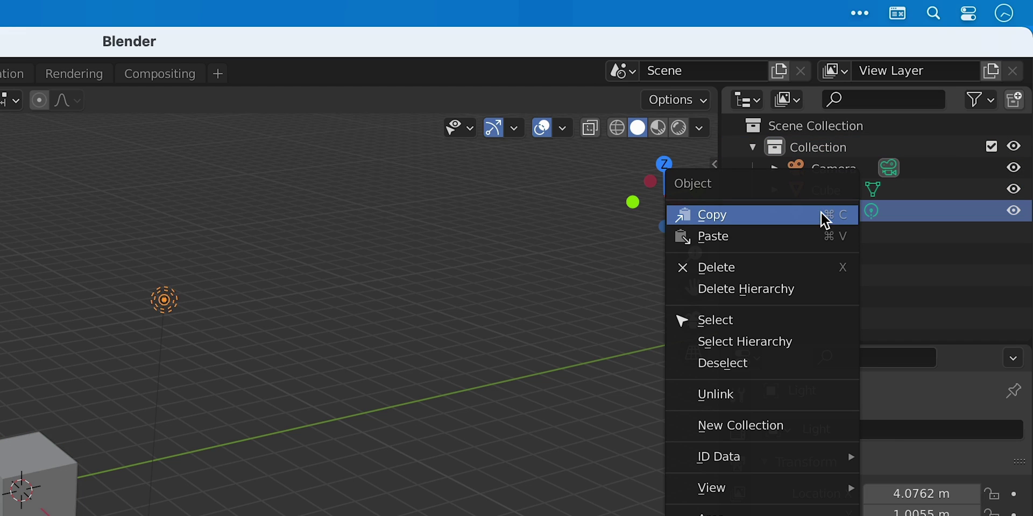
{"action": "left_click", "coordinate": [819, 271]}
{"action": "left_click", "coordinate": [824, 153]}
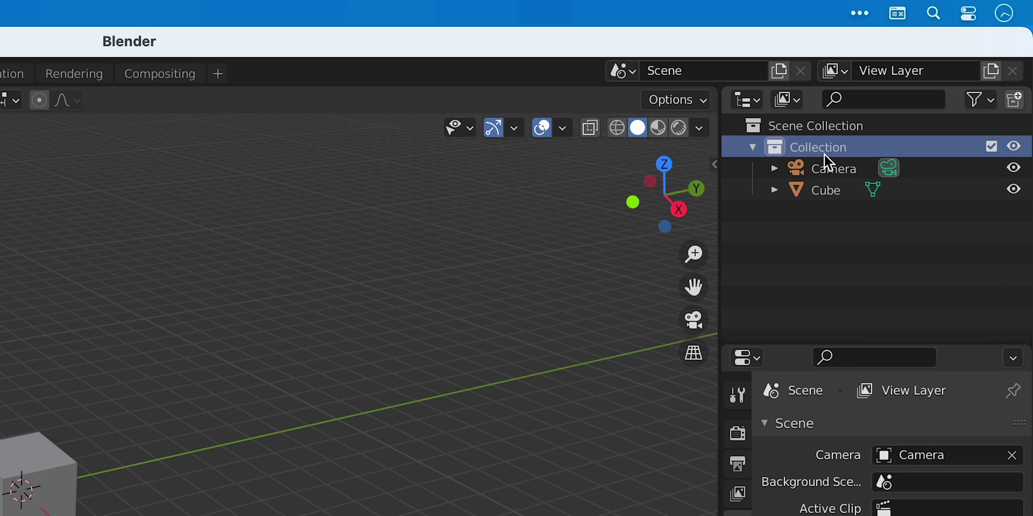
{"action": "right_click", "coordinate": [824, 153]}
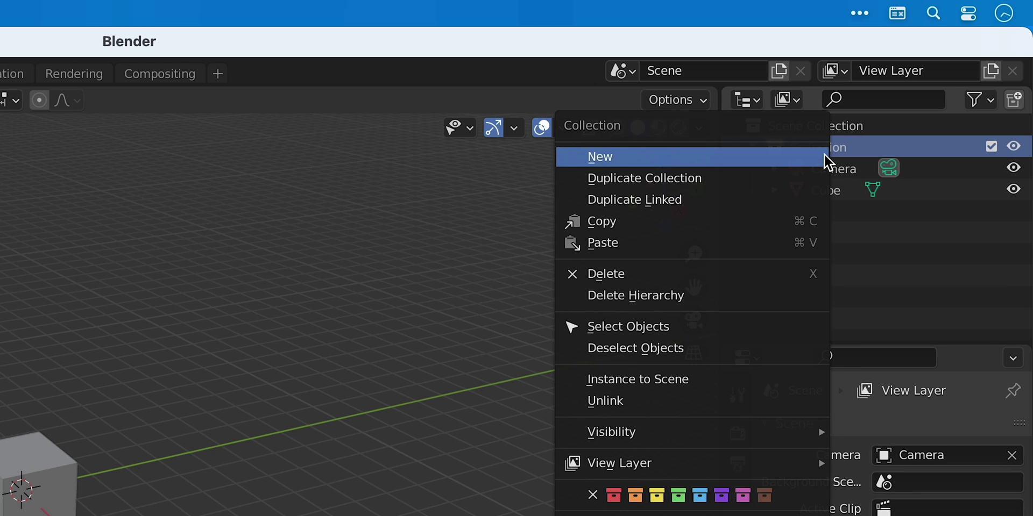
{"action": "left_click", "coordinate": [727, 293]}
{"action": "key", "text": "ctrl+z"}
{"action": "key", "text": "ctrl+z"}
{"action": "key", "text": "ctrl+z"}
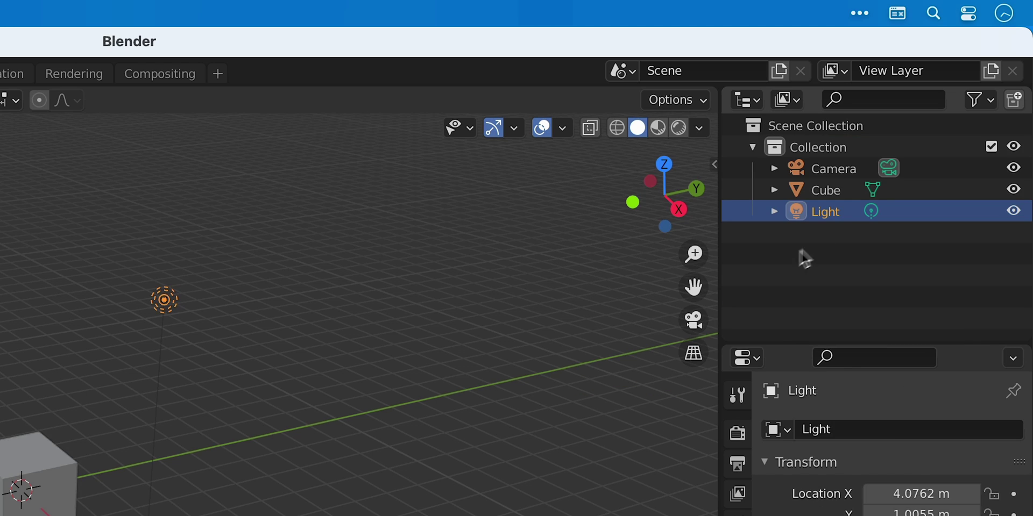
{"action": "left_click", "coordinate": [982, 101]}
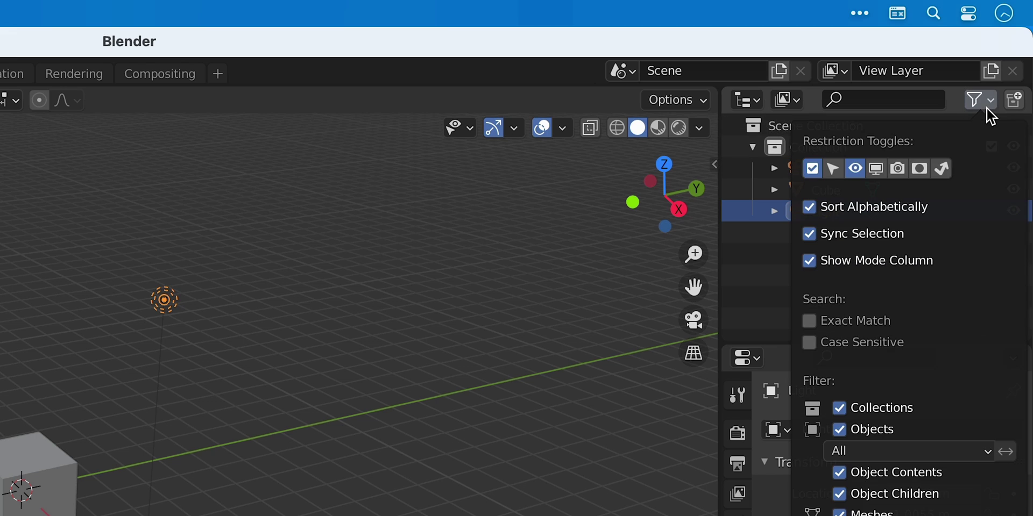
Enable the Disable in Viewports column, then hide and reshow the Light in the viewport
{"action": "left_click", "coordinate": [877, 166]}
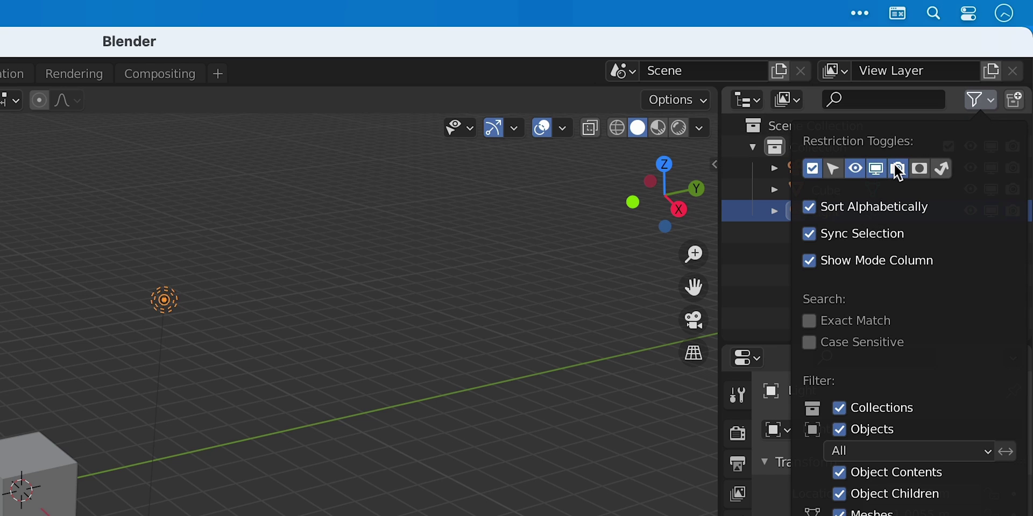
{"action": "left_click", "coordinate": [988, 99]}
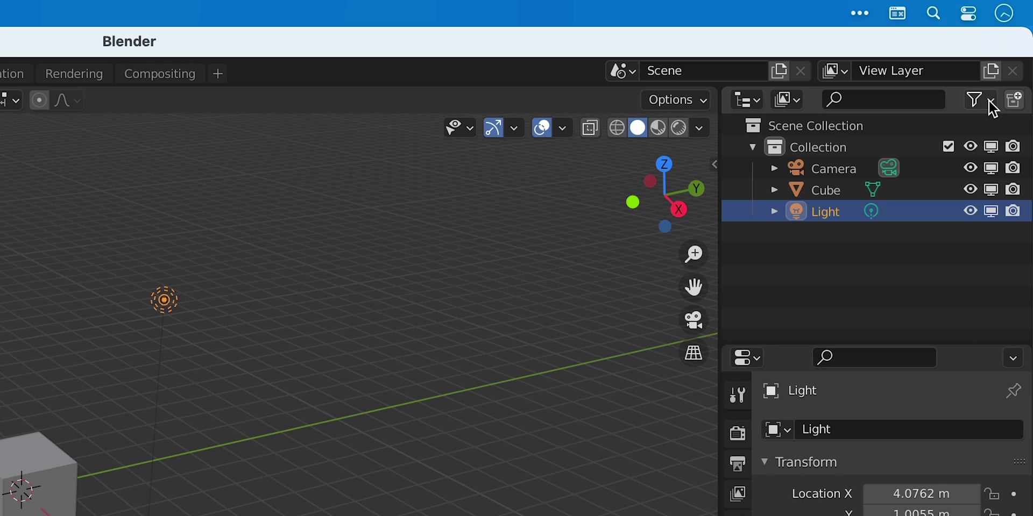
{"action": "left_click", "coordinate": [966, 210]}
{"action": "left_click", "coordinate": [962, 211]}
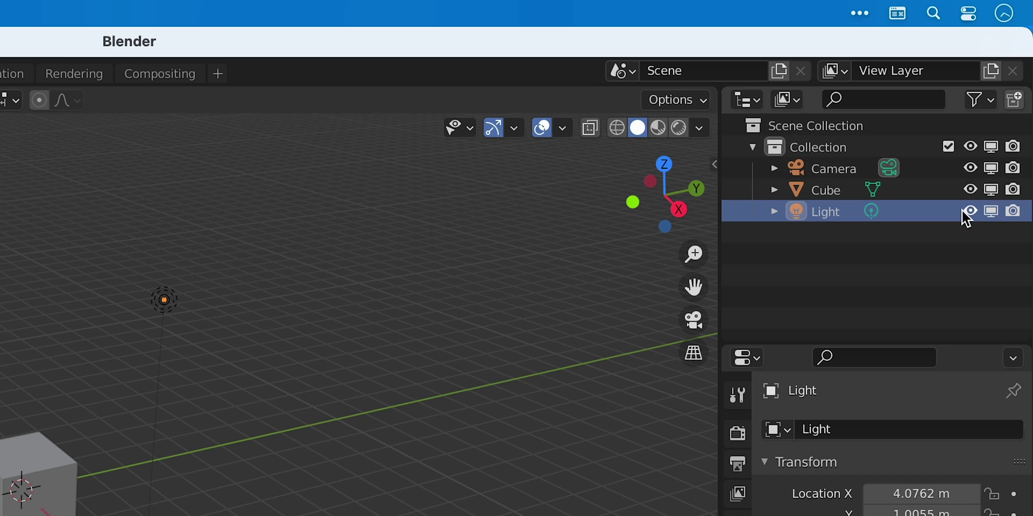
Toggle the Light's viewport-disable and render icons off and back on
{"action": "left_click", "coordinate": [990, 212]}
{"action": "left_click", "coordinate": [990, 211]}
{"action": "left_click", "coordinate": [1013, 212]}
{"action": "left_click", "coordinate": [1014, 212]}
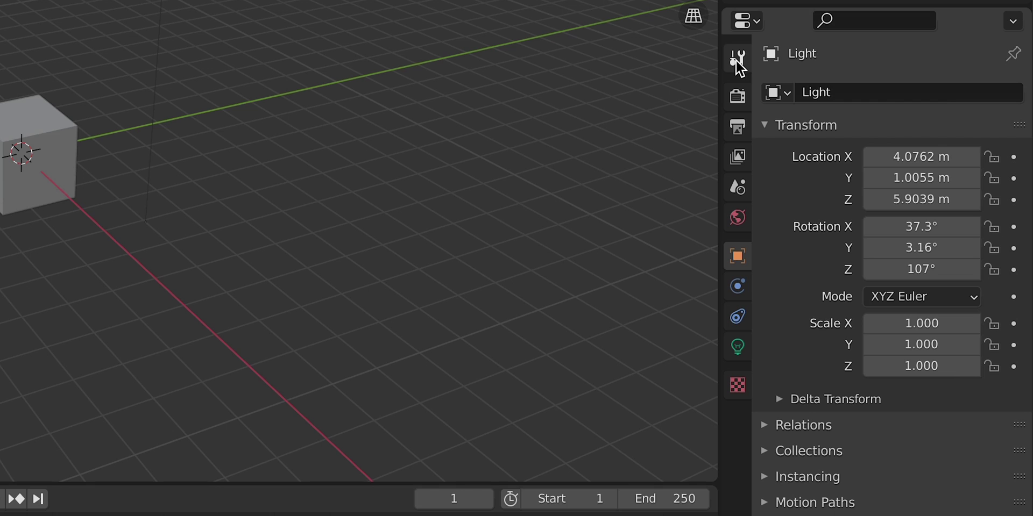
Step through the Tool, Render, Output, View Layer, Scene and World property tabs
{"action": "left_click", "coordinate": [740, 67]}
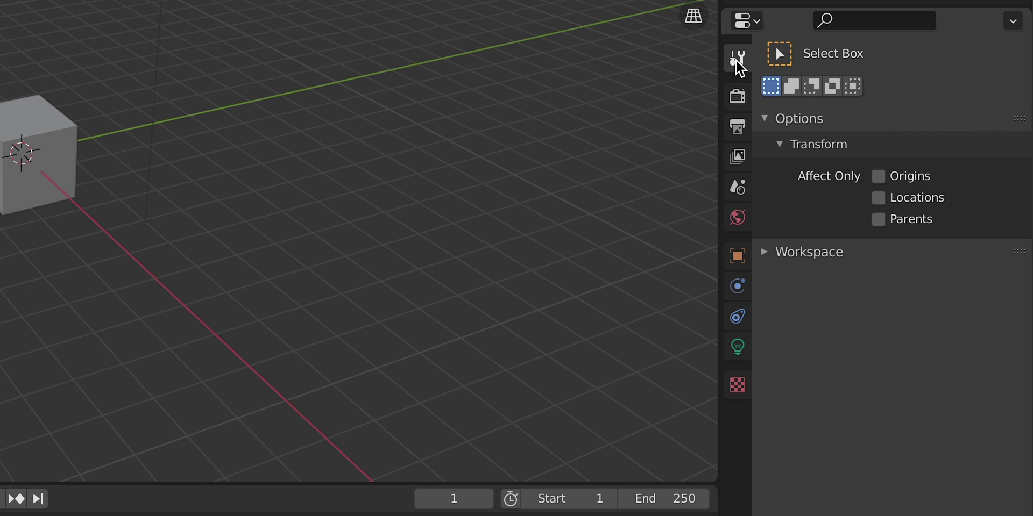
{"action": "left_click", "coordinate": [738, 97]}
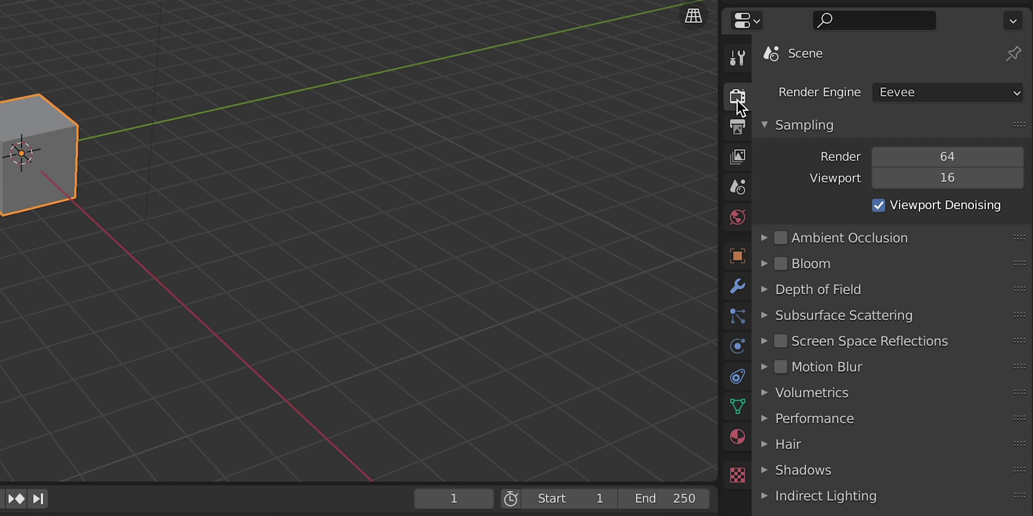
{"action": "left_click", "coordinate": [737, 131]}
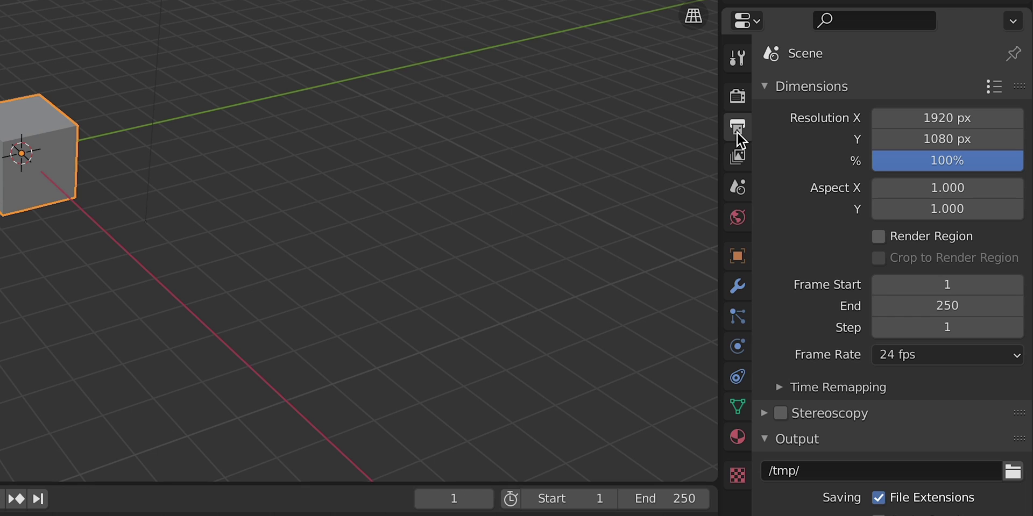
{"action": "left_click", "coordinate": [738, 161]}
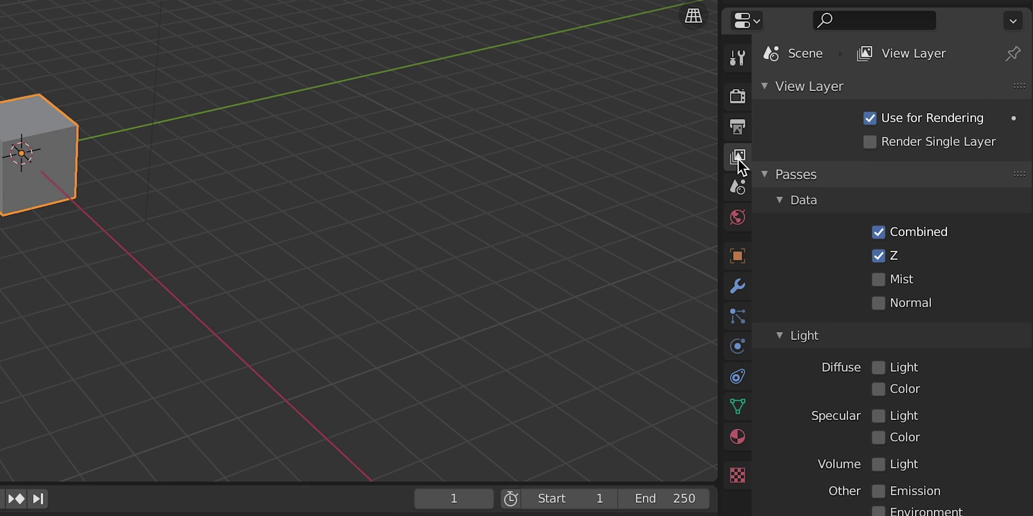
{"action": "left_click", "coordinate": [738, 190]}
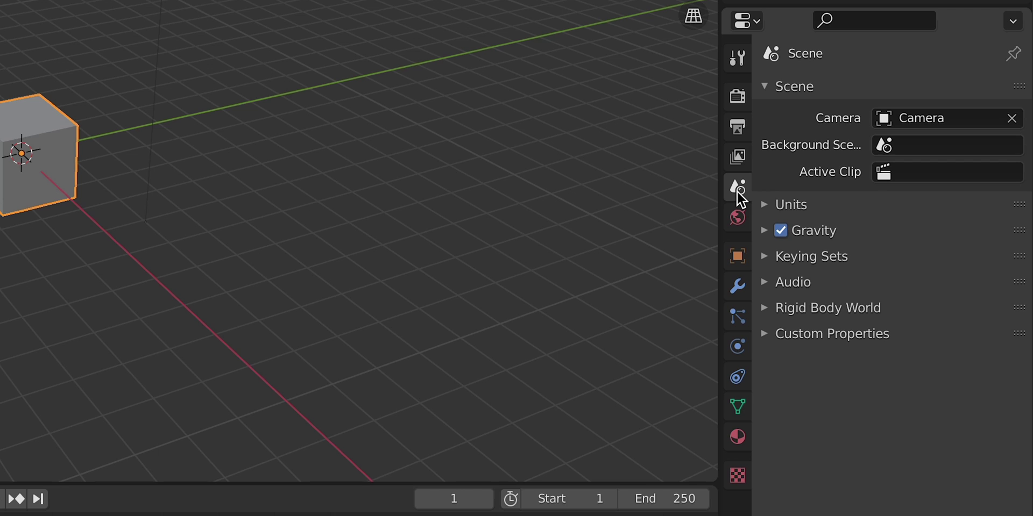
{"action": "left_click", "coordinate": [737, 219]}
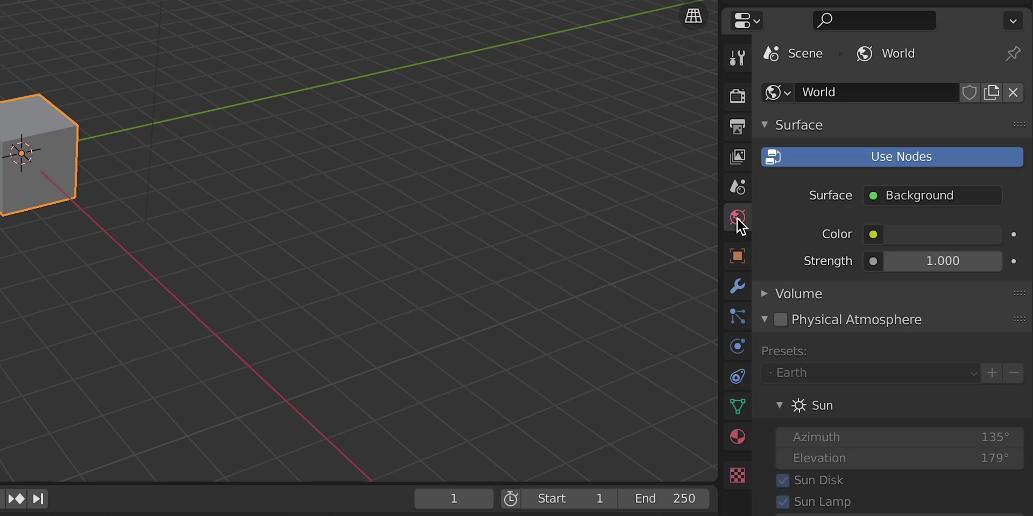
View the Cube's Object, Modifier, Particle and Physics properties, peeking at the Add Modifier list
{"action": "left_click", "coordinate": [738, 261]}
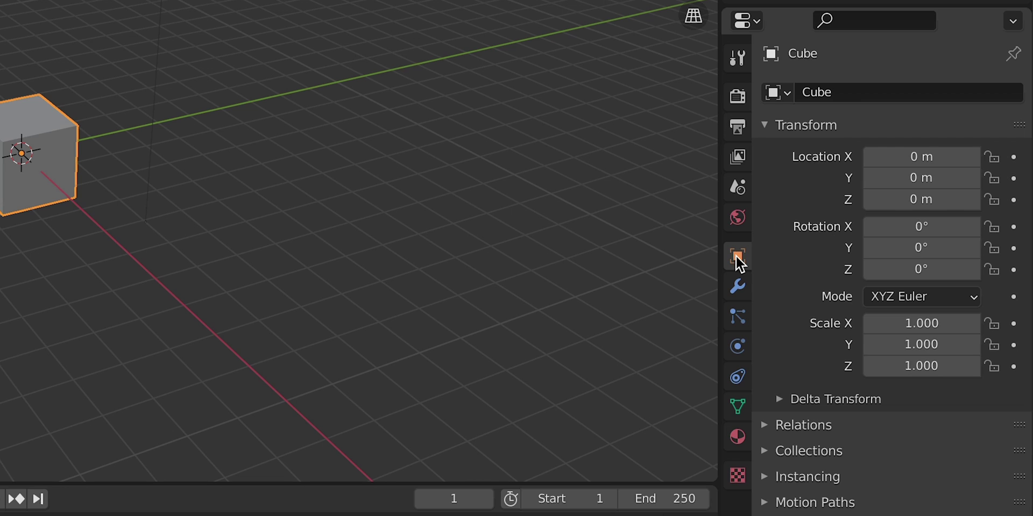
{"action": "left_click", "coordinate": [738, 289]}
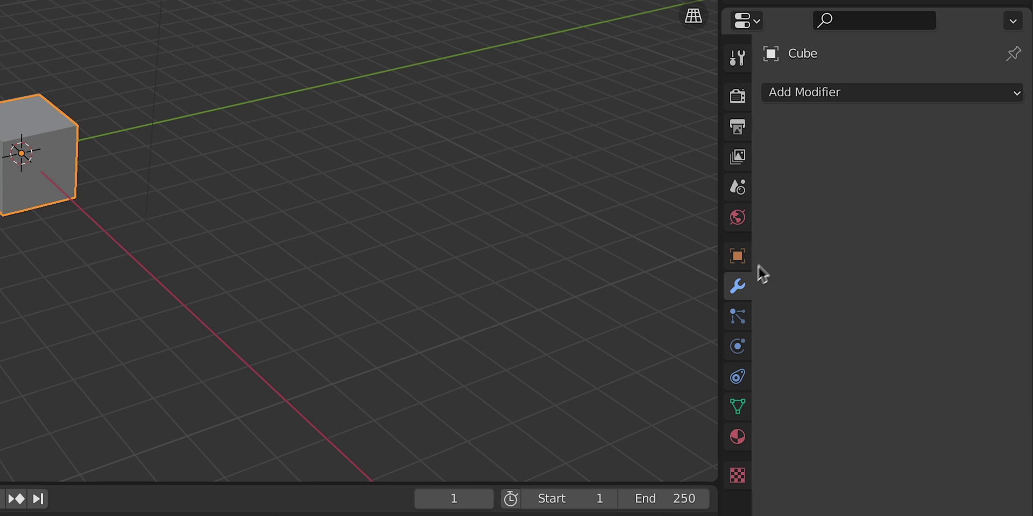
{"action": "left_click", "coordinate": [931, 94]}
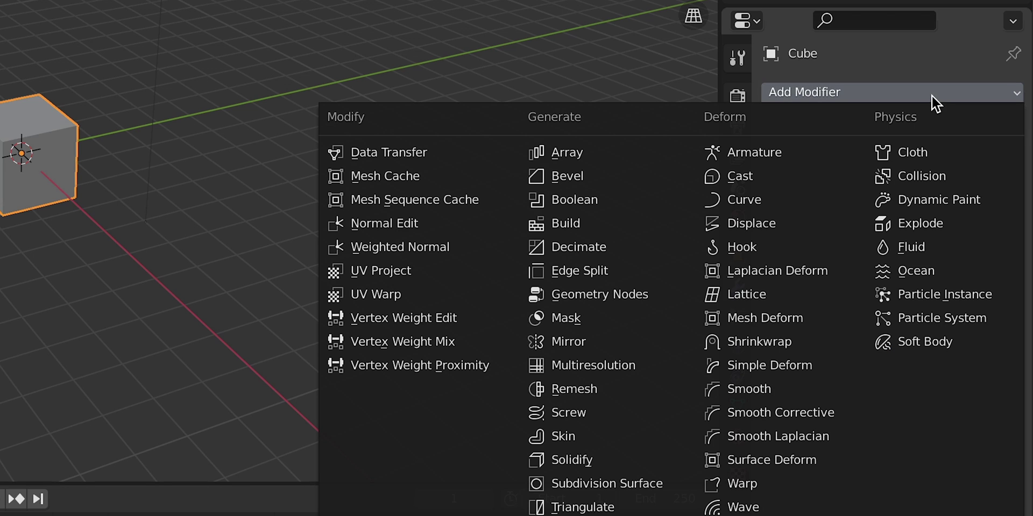
{"action": "left_click", "coordinate": [931, 95]}
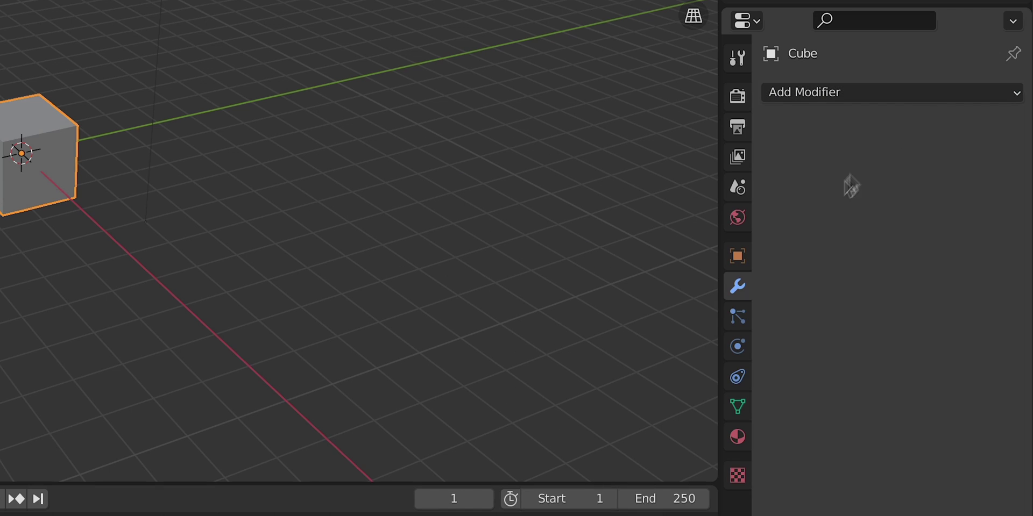
{"action": "left_click", "coordinate": [733, 316]}
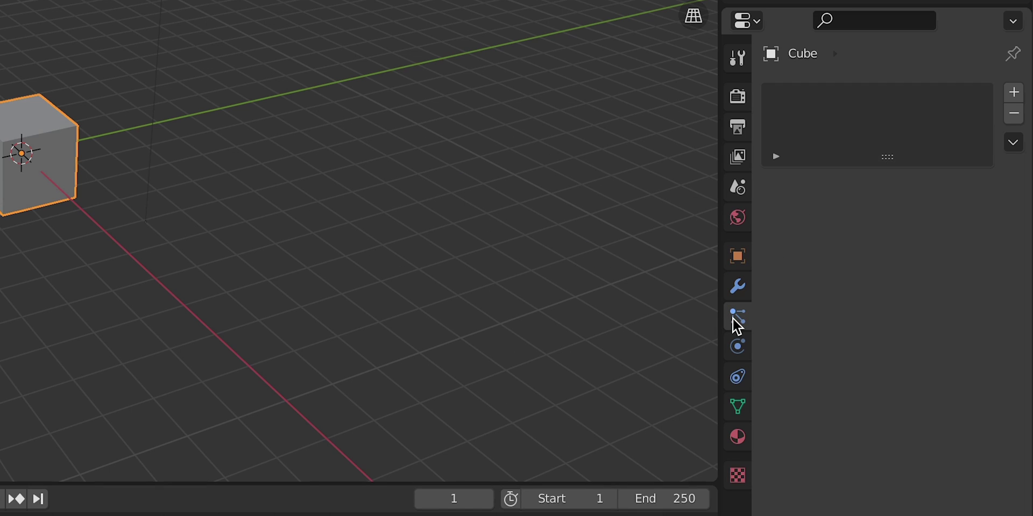
{"action": "left_click", "coordinate": [733, 350]}
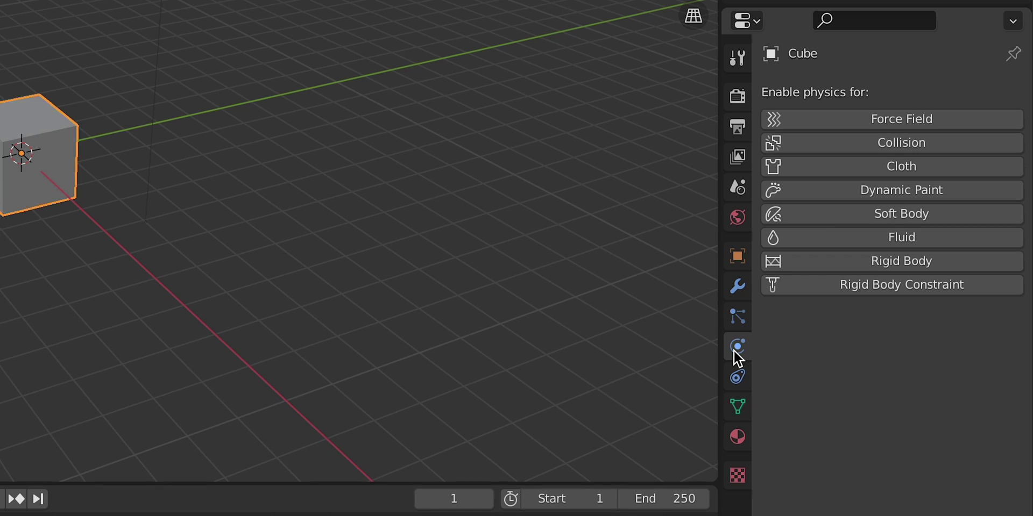
View the Constraint, mesh Data, Material and Texture tabs, peeking at the constraint list
{"action": "left_click", "coordinate": [734, 377]}
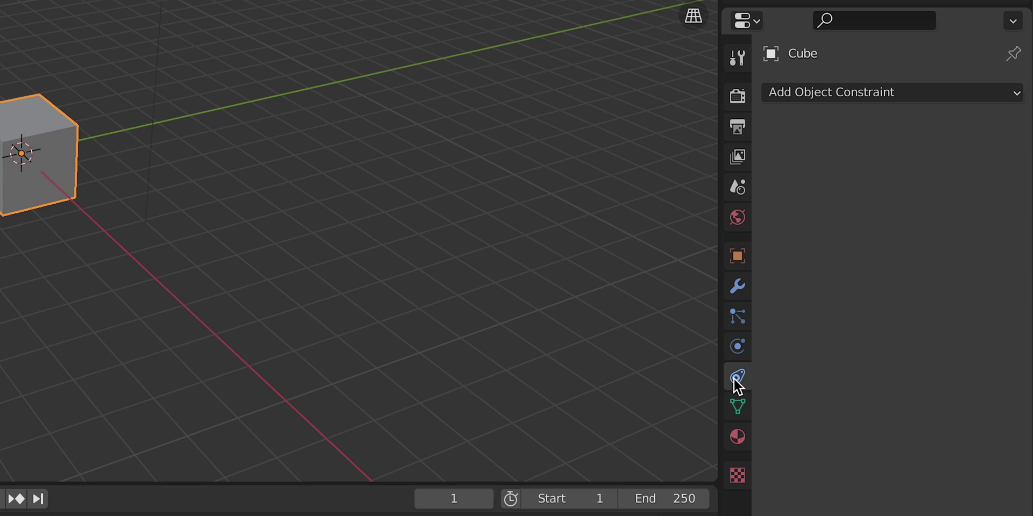
{"action": "left_click", "coordinate": [960, 95]}
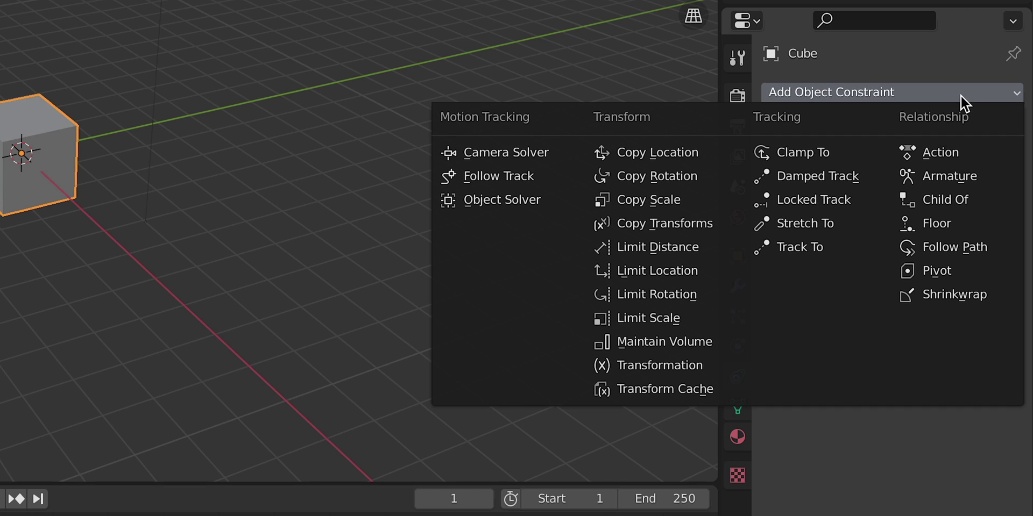
{"action": "left_click", "coordinate": [960, 95]}
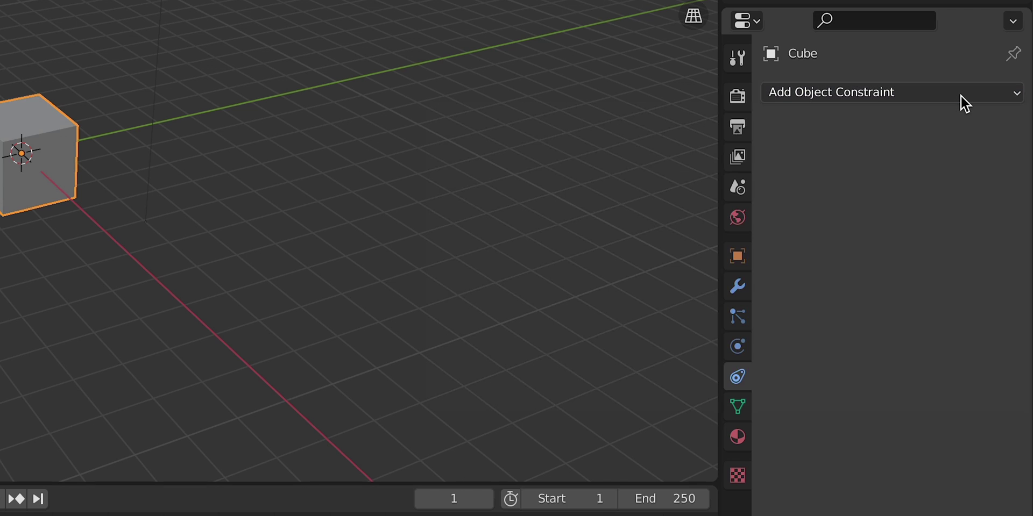
{"action": "left_click", "coordinate": [736, 407]}
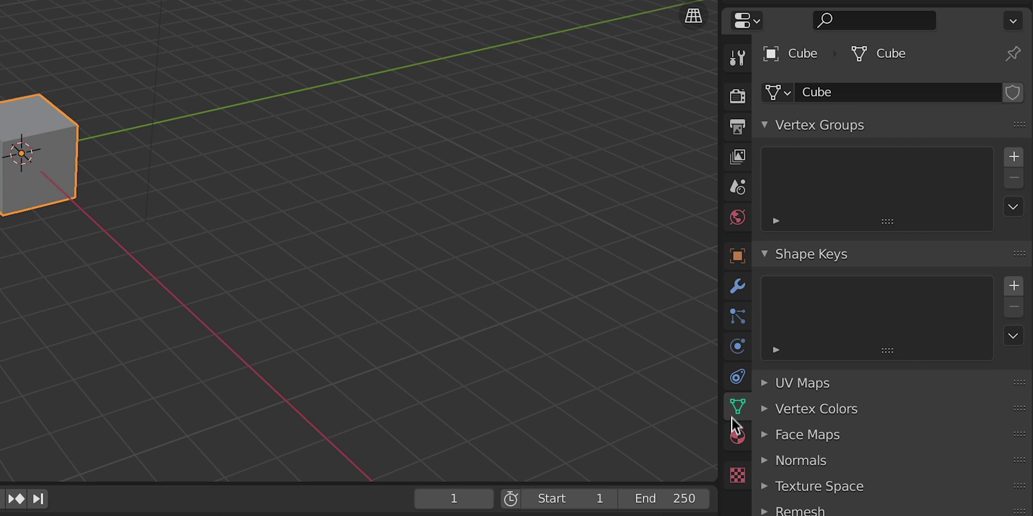
{"action": "left_click", "coordinate": [733, 438]}
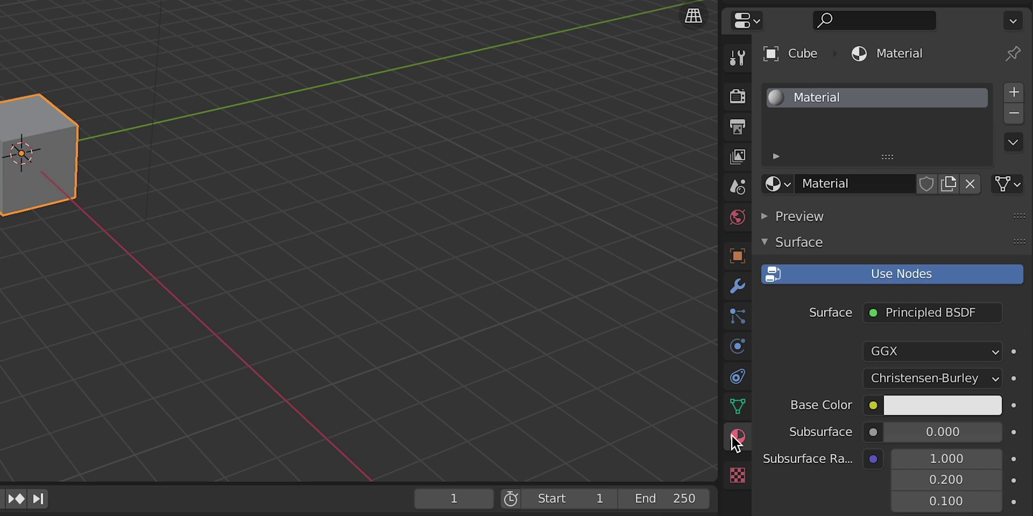
{"action": "left_click", "coordinate": [737, 477]}
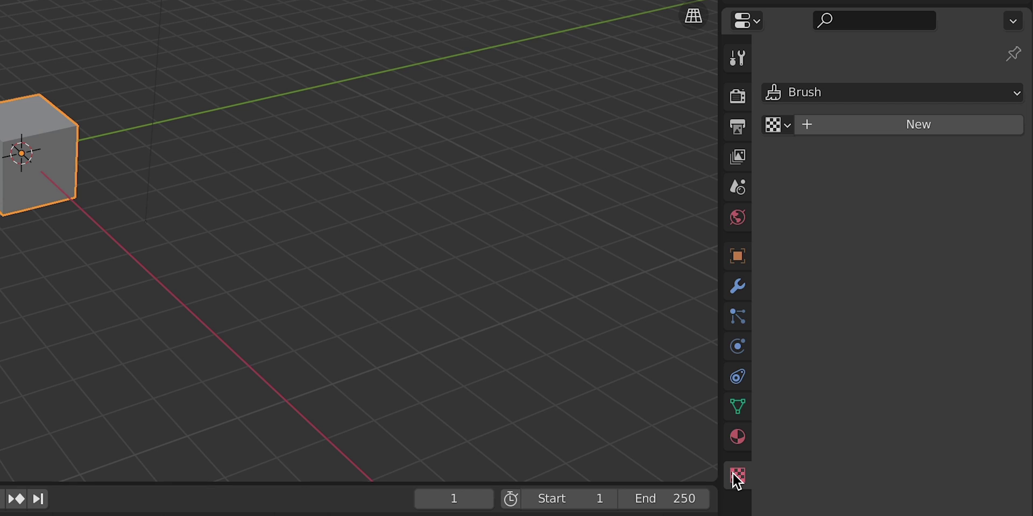
{"action": "key", "text": "n"}
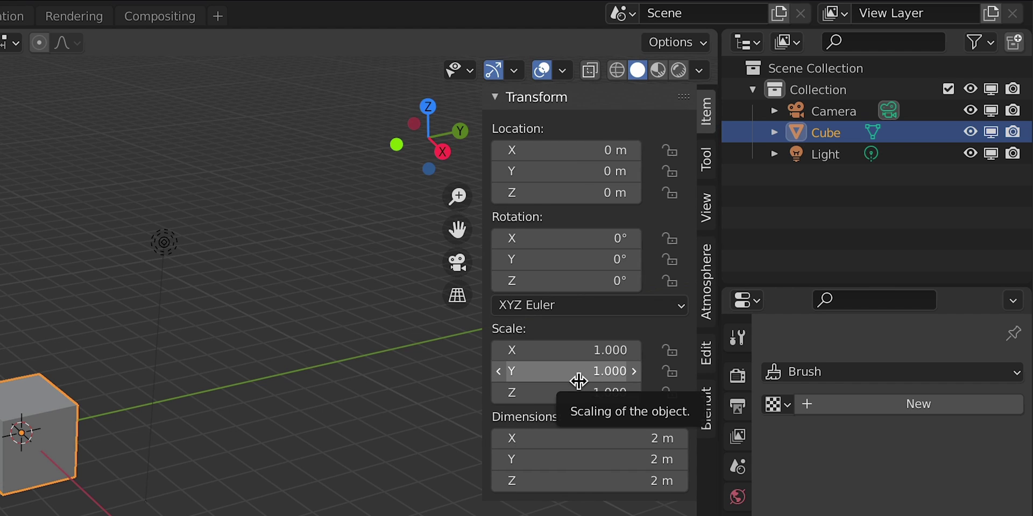
{"action": "left_click", "coordinate": [707, 168]}
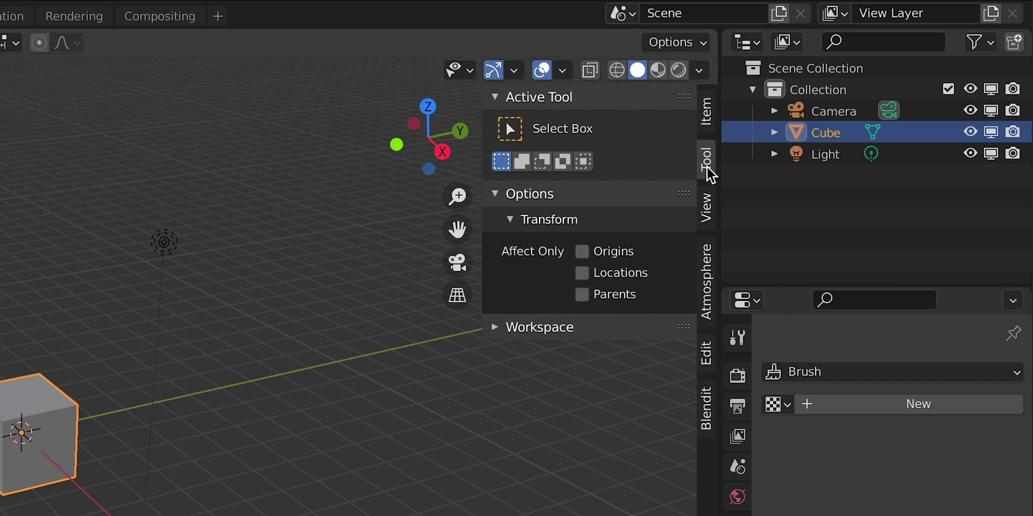
{"action": "left_click", "coordinate": [707, 213]}
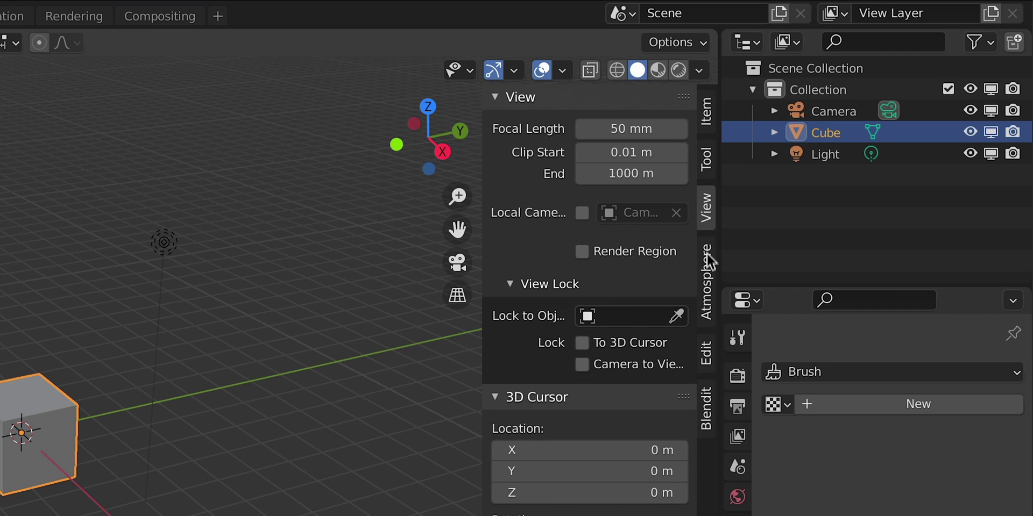
{"action": "left_click", "coordinate": [706, 279]}
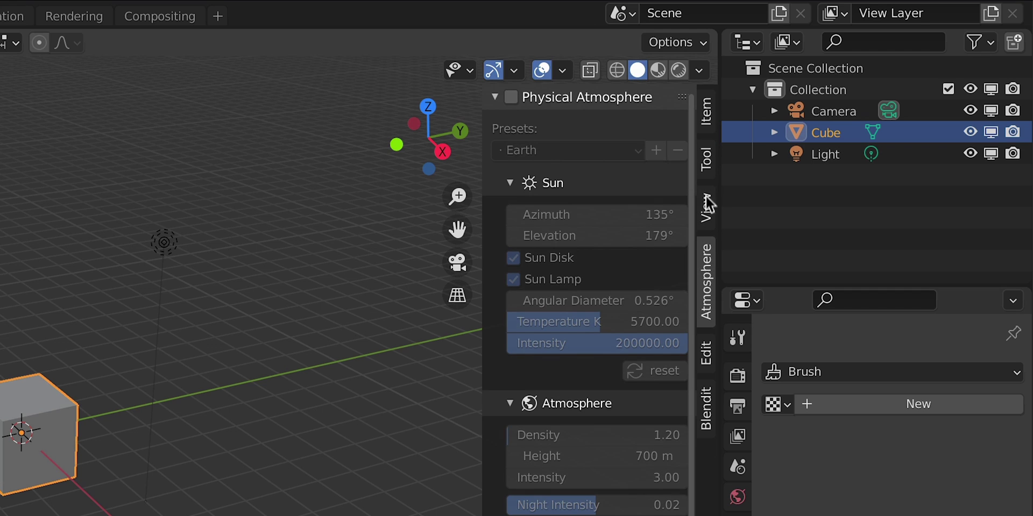
{"action": "left_click", "coordinate": [705, 118]}
{"action": "left_click_drag", "start_coordinate": [639, 146], "coordinate": [611, 148]}
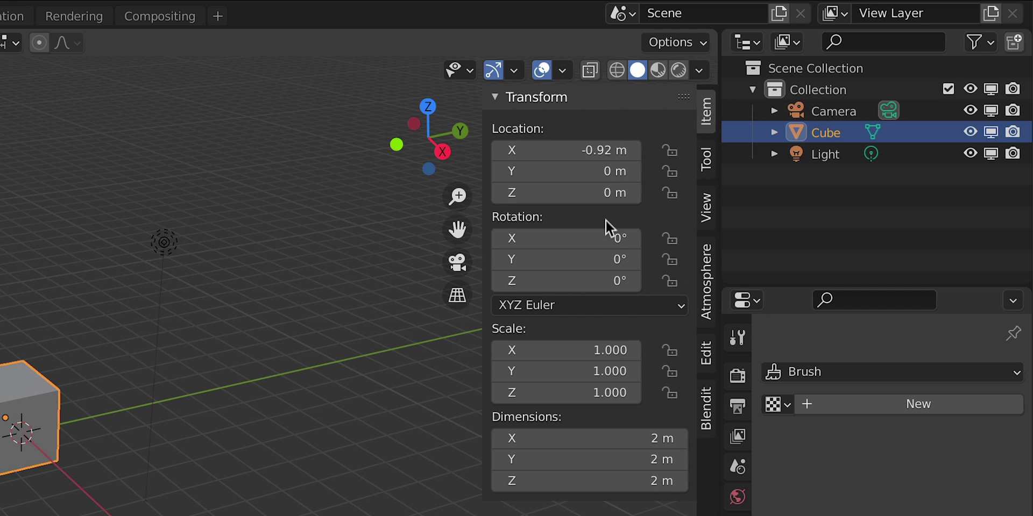
{"action": "mouse_move", "coordinate": [602, 236]}
{"action": "left_mouse_down"}
{"action": "mouse_move", "coordinate": [564, 237]}
{"action": "mouse_move", "coordinate": [603, 236]}
{"action": "left_mouse_up"}
{"action": "key", "text": "ctrl+z"}
{"action": "key", "text": "ctrl+z"}
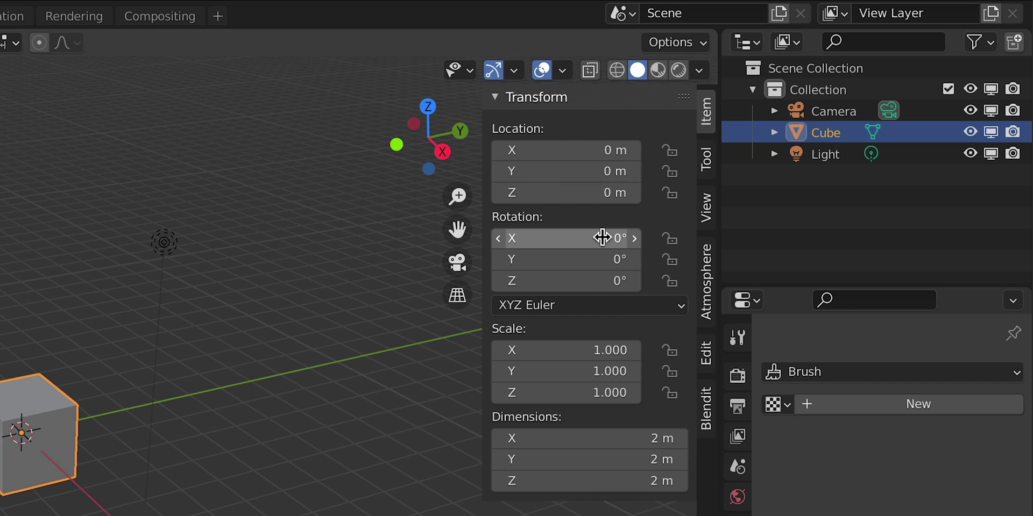
{"action": "key", "text": "n"}
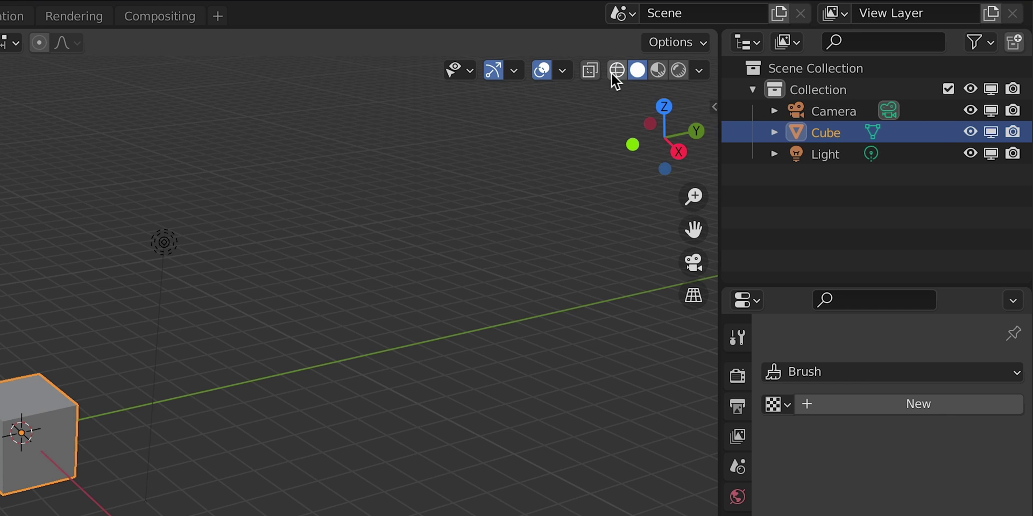
{"action": "left_click", "coordinate": [590, 73]}
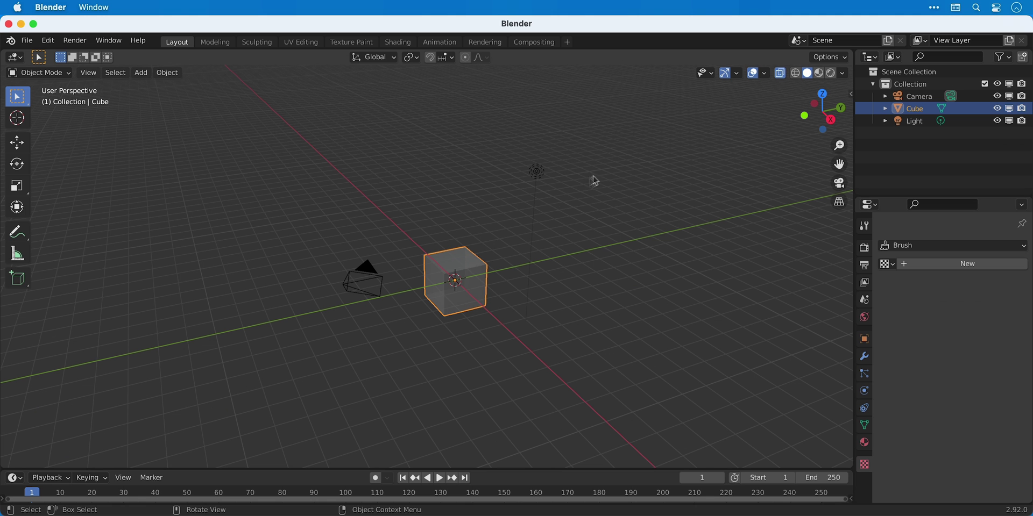
{"action": "scroll", "coordinate": [449, 269], "scroll_direction": "up", "scroll_amount": 5}
{"action": "scroll", "coordinate": [449, 269], "scroll_direction": "down", "scroll_amount": 3, "text": "ctrl"}
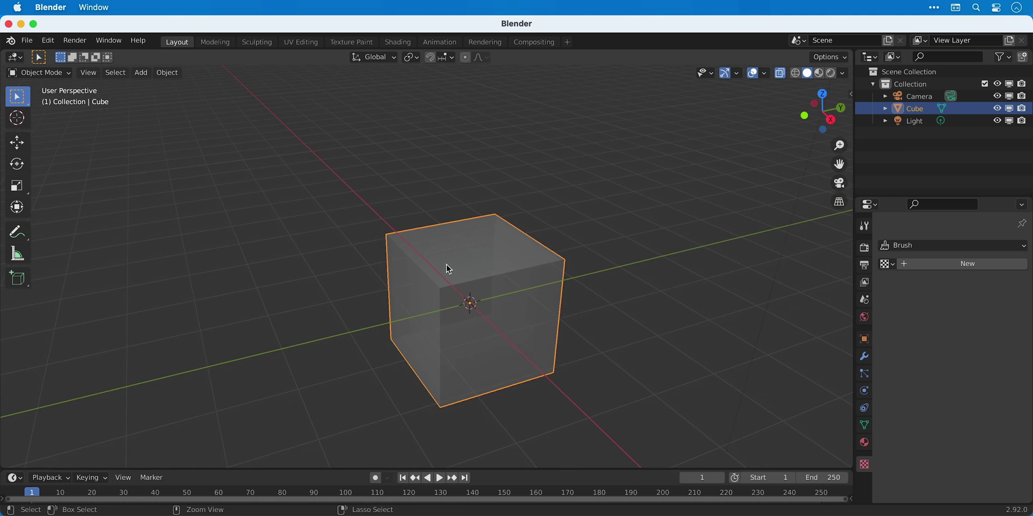
{"action": "scroll", "coordinate": [450, 269], "scroll_direction": "down", "scroll_amount": 5}
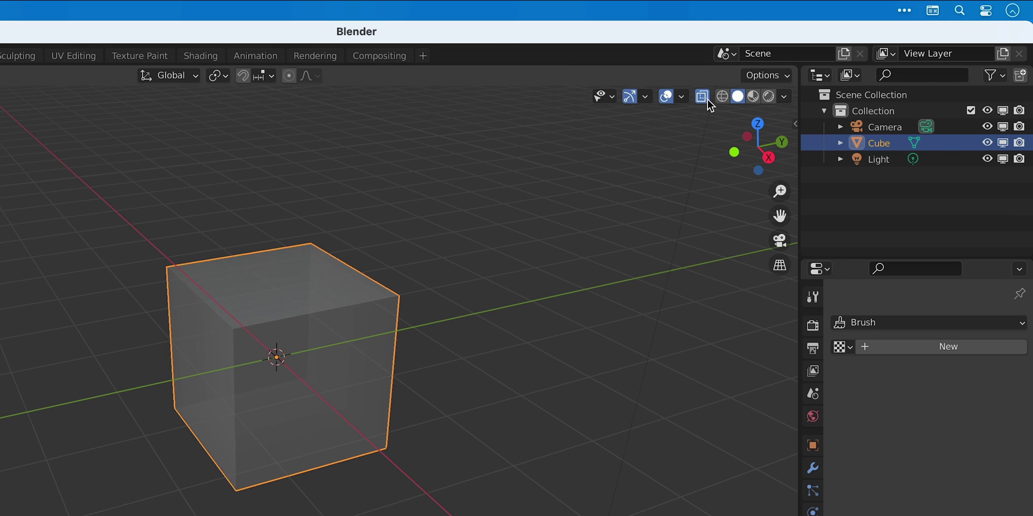
{"action": "left_click", "coordinate": [707, 100]}
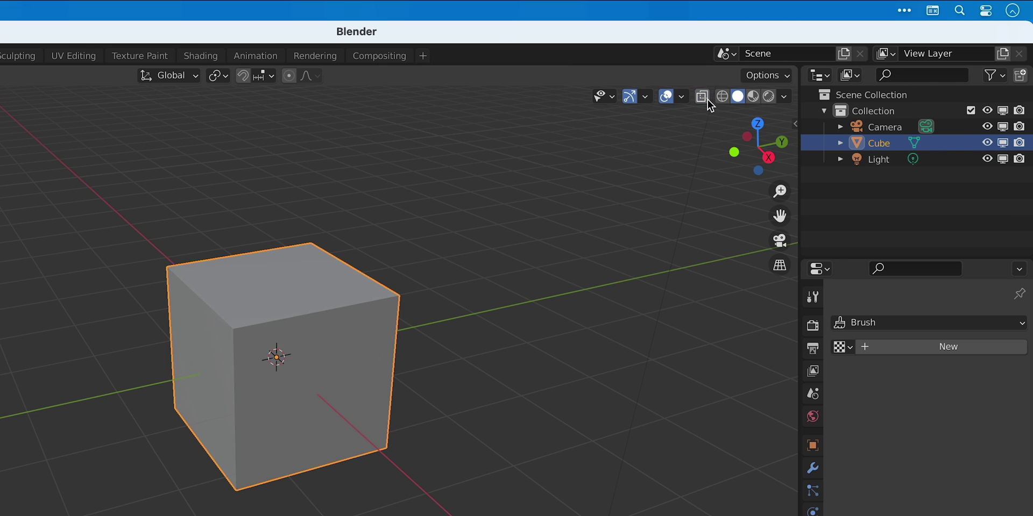
{"action": "left_click", "coordinate": [722, 97]}
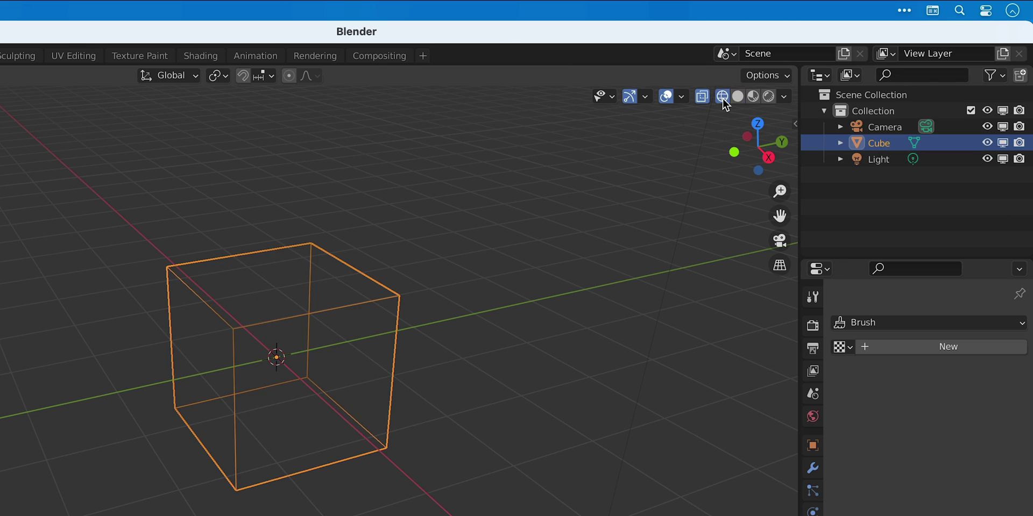
{"action": "left_click", "coordinate": [753, 97]}
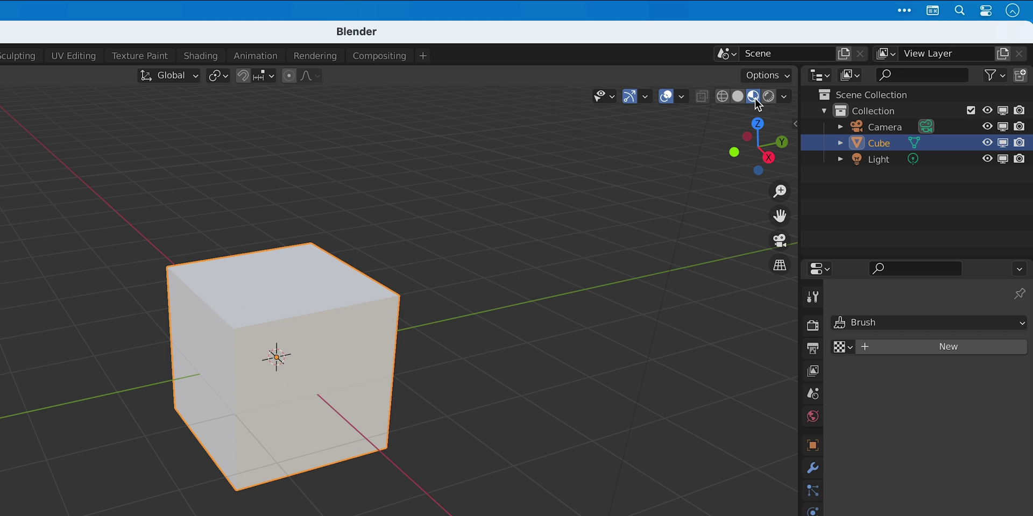
{"action": "left_click", "coordinate": [767, 99]}
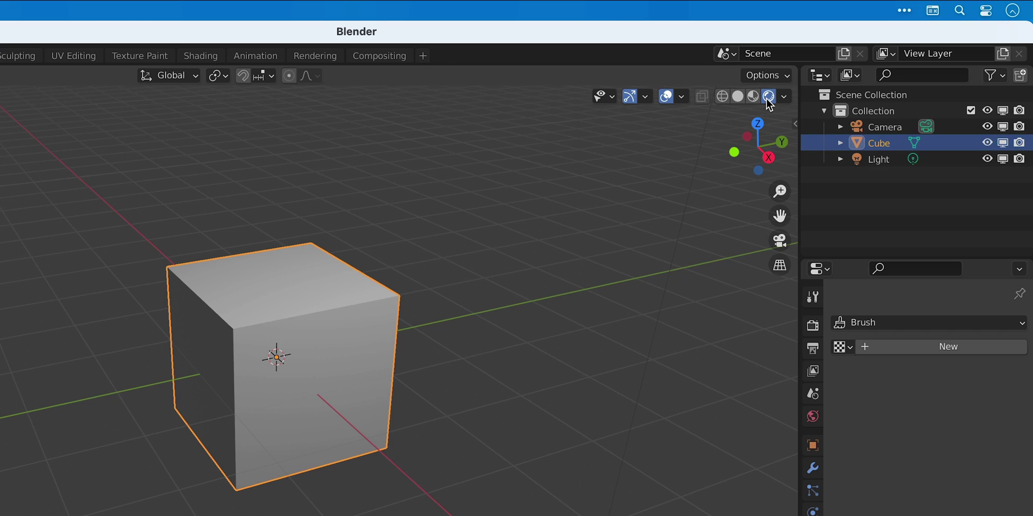
{"action": "left_click", "coordinate": [741, 99]}
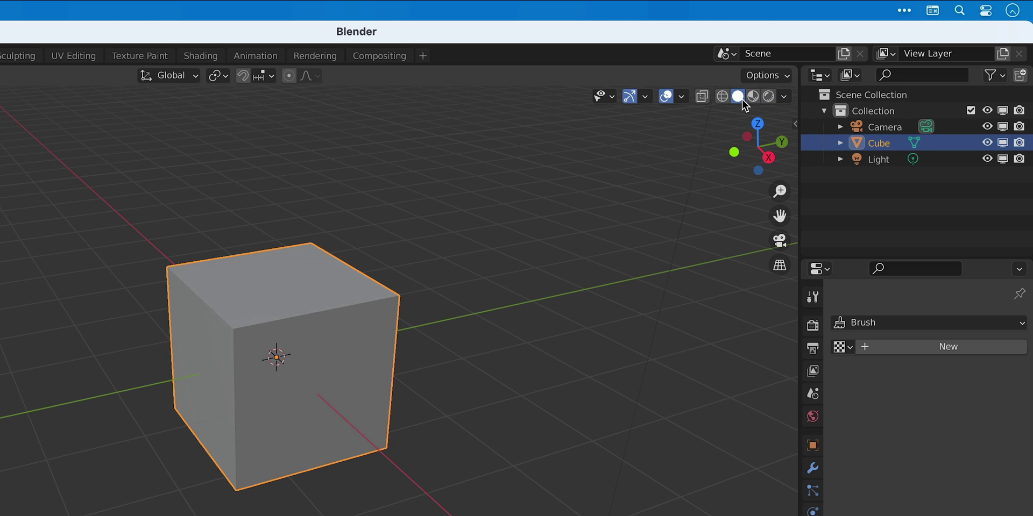
{"action": "left_click", "coordinate": [667, 97]}
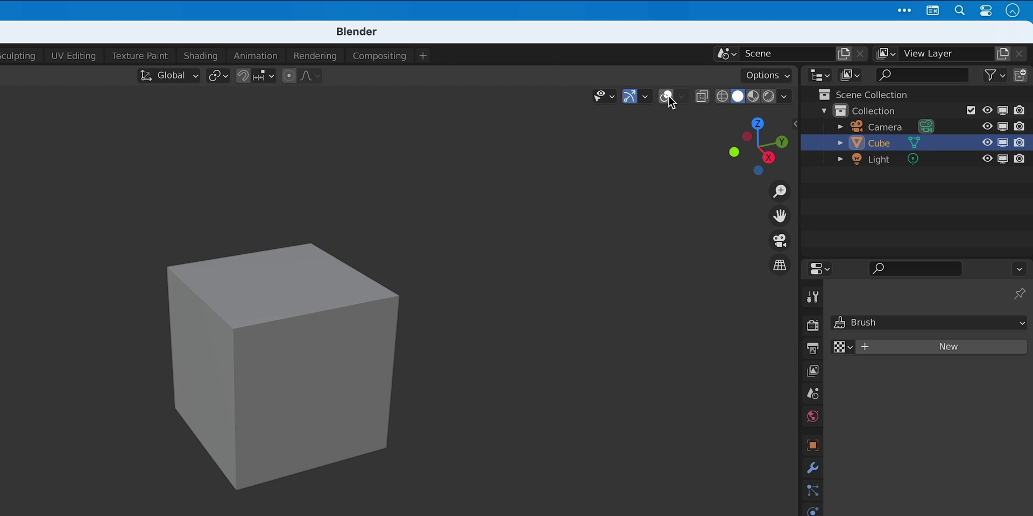
{"action": "left_click", "coordinate": [667, 97]}
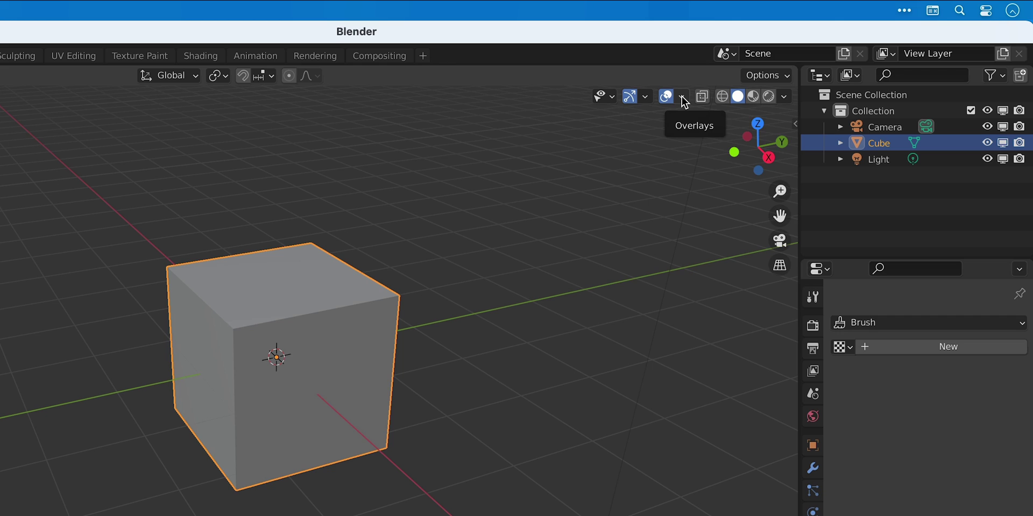
{"action": "left_click", "coordinate": [681, 97]}
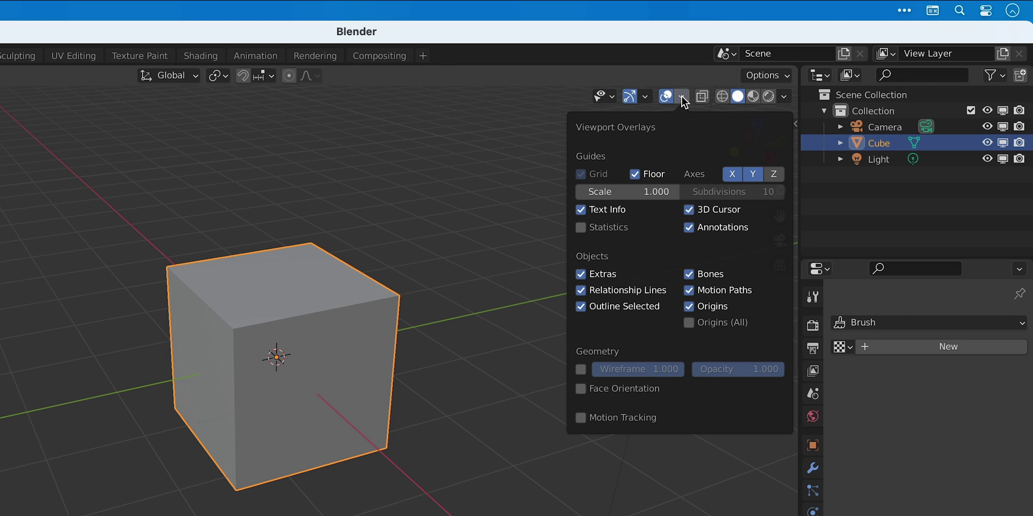
{"action": "left_click", "coordinate": [683, 98]}
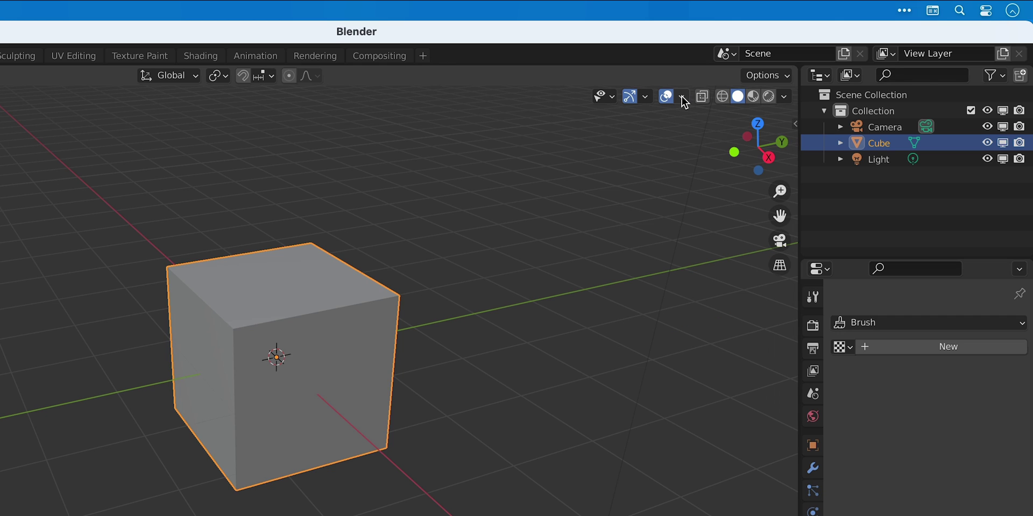
{"action": "left_click", "coordinate": [762, 79]}
{"action": "left_click", "coordinate": [762, 80]}
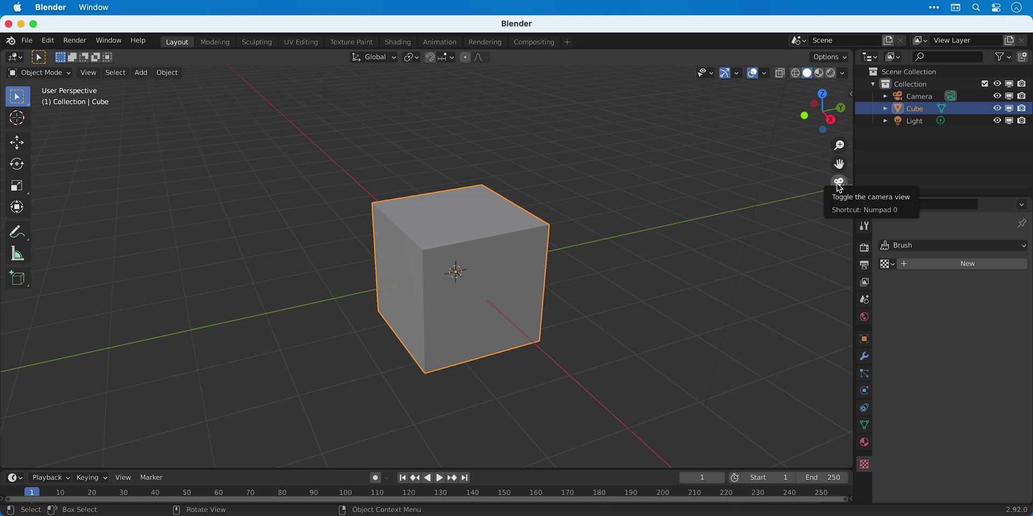
{"action": "left_click", "coordinate": [779, 242]}
{"action": "left_click", "coordinate": [839, 184]}
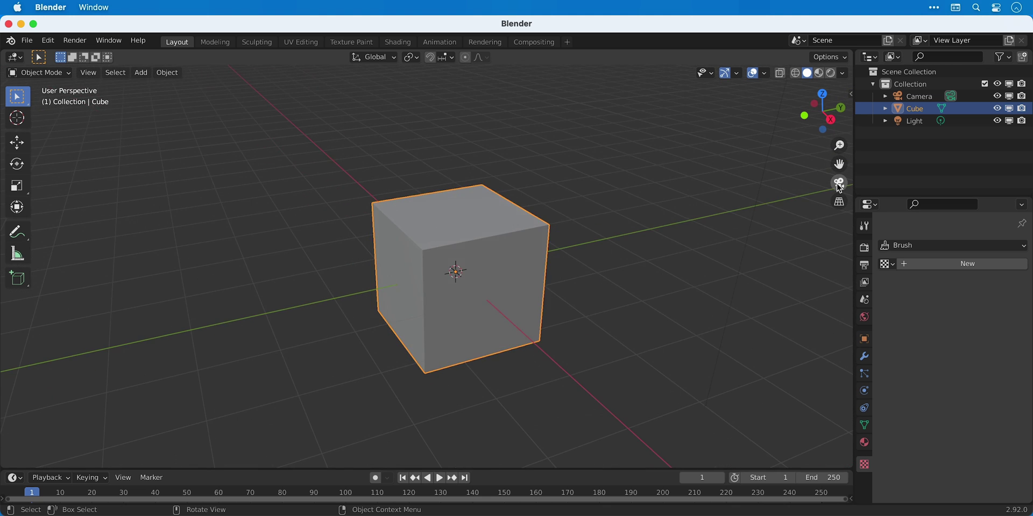
{"action": "left_click", "coordinate": [839, 184]}
{"action": "scroll", "coordinate": [555, 297], "scroll_direction": "down", "scroll_amount": 10}
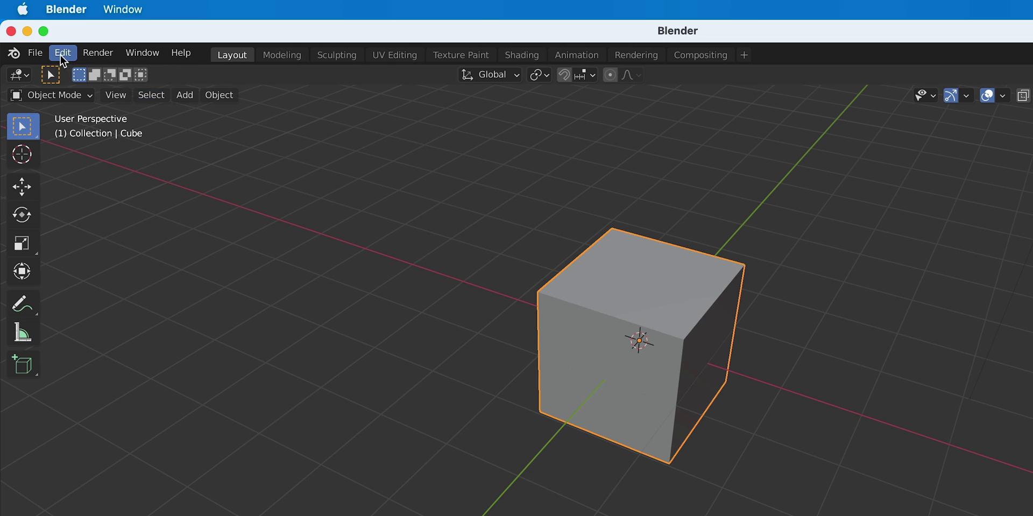
Open Edit > Preferences and set System Undo Steps to 100
{"action": "left_click", "coordinate": [48, 43]}
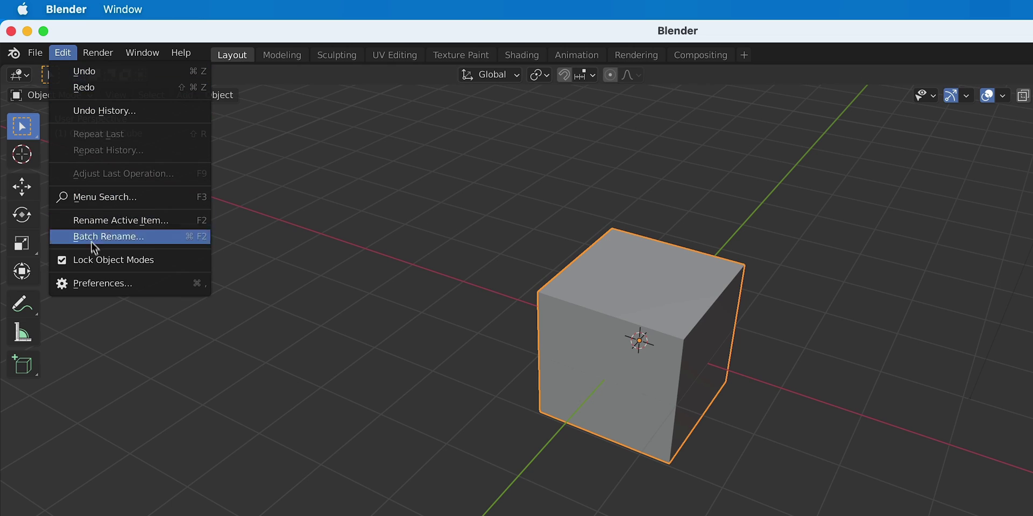
{"action": "left_click", "coordinate": [95, 277]}
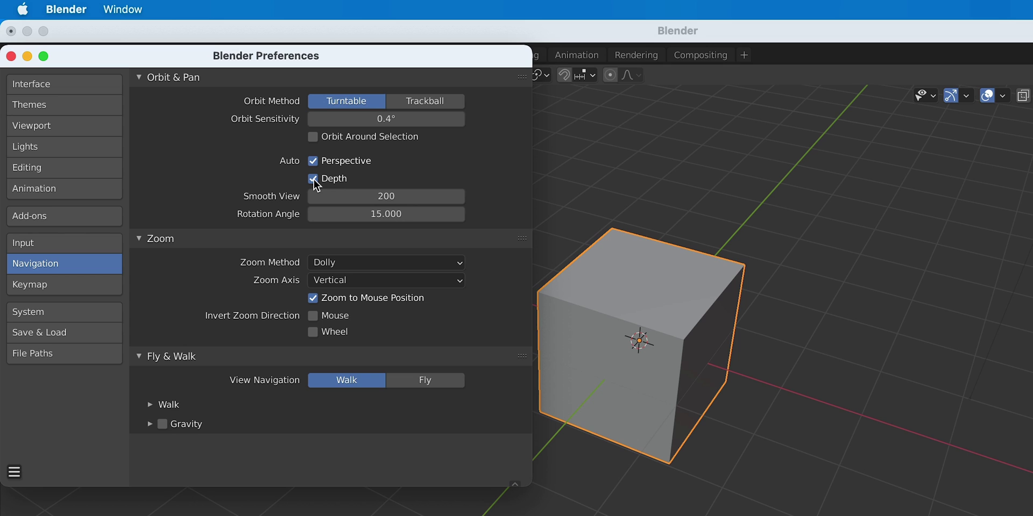
{"action": "left_click", "coordinate": [75, 311]}
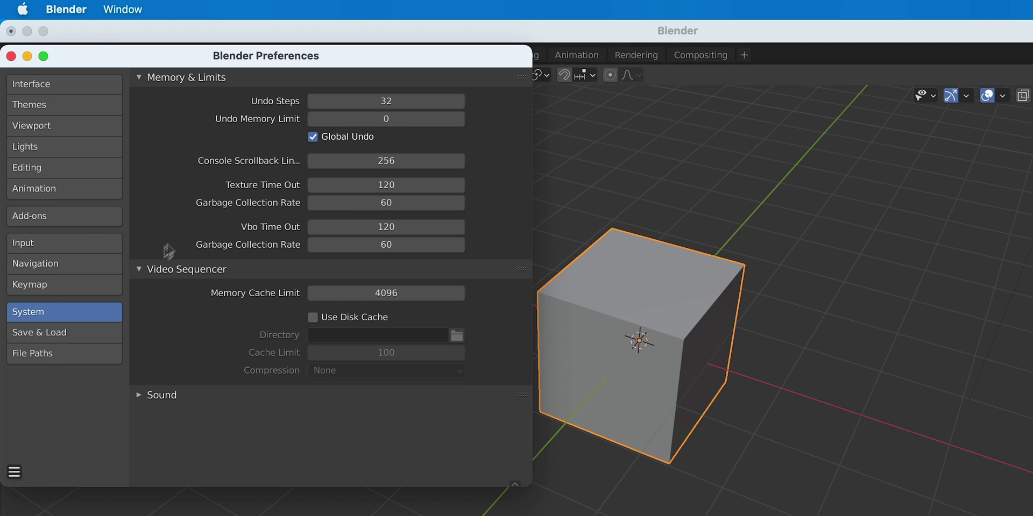
{"action": "left_click", "coordinate": [347, 102]}
{"action": "type", "text": "100"}
{"action": "key", "text": "Return"}
Search add-ons for 'node', tick Node: Node Wrangler, and check the save-preferences menu
{"action": "left_click", "coordinate": [87, 219]}
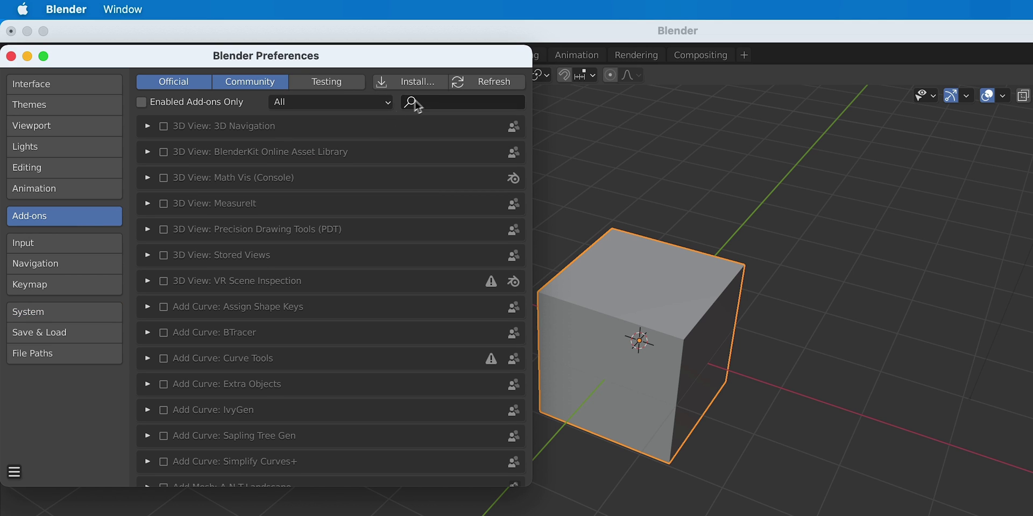
{"action": "left_click", "coordinate": [428, 97]}
{"action": "type", "text": "node"}
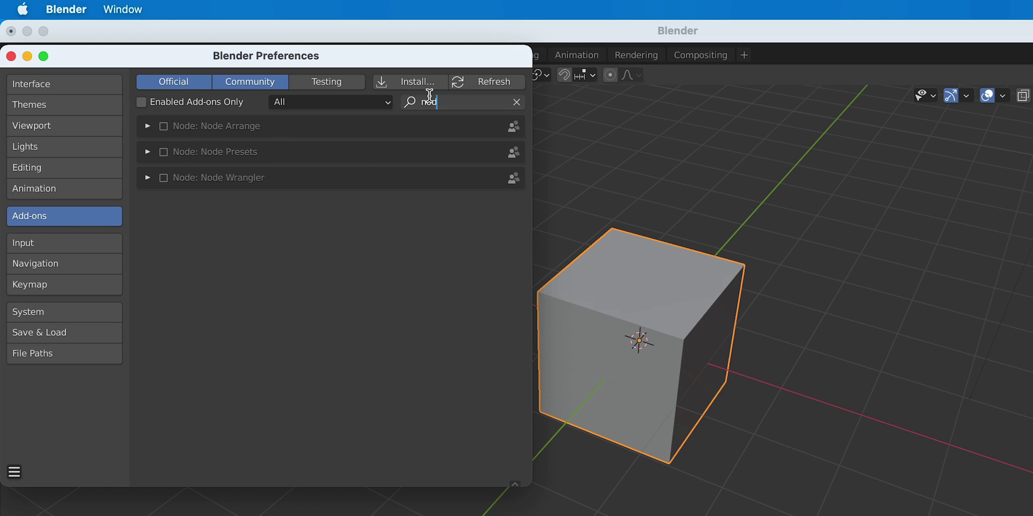
{"action": "left_click", "coordinate": [163, 179]}
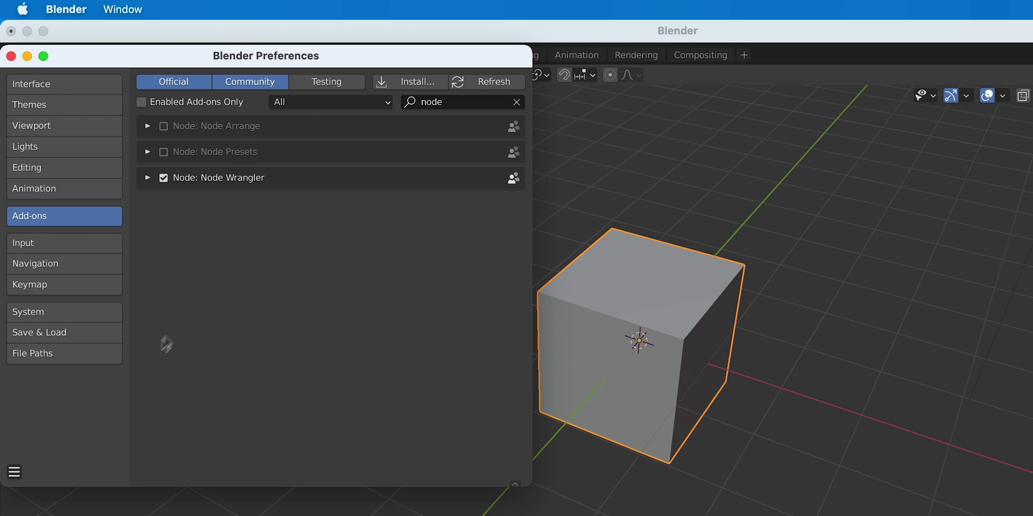
{"action": "left_click", "coordinate": [15, 472]}
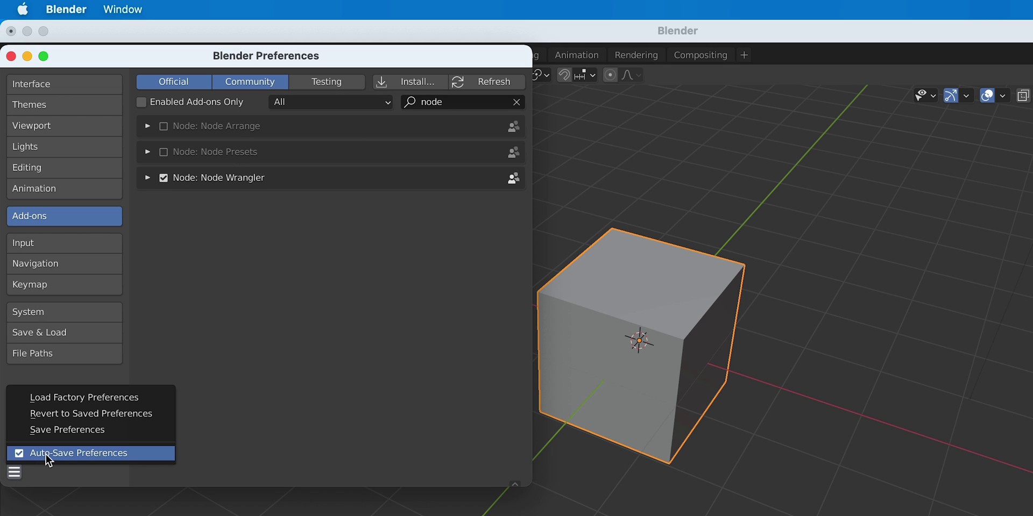
{"action": "left_click", "coordinate": [17, 474]}
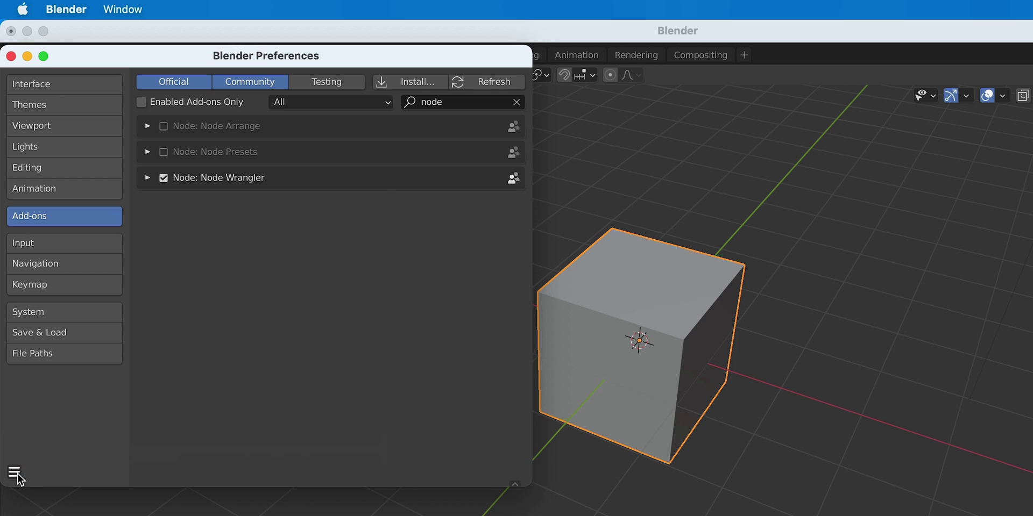
Close the Blender Preferences window to return to the Layout workspace with the default cube
{"action": "left_click", "coordinate": [11, 56]}
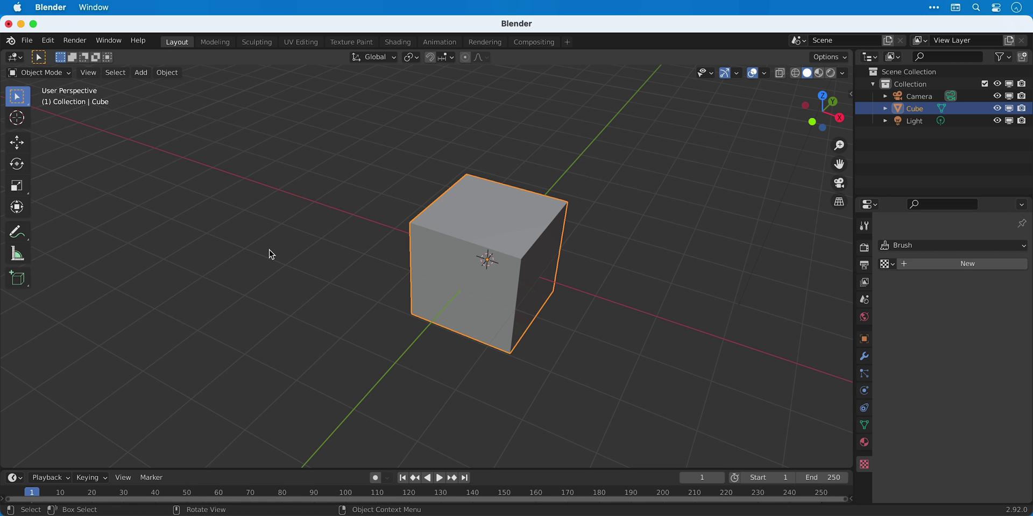